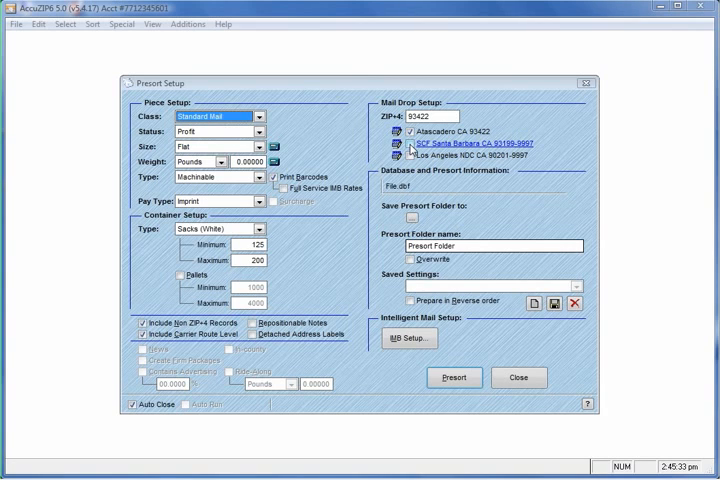
# Step: Enable the SCF Santa Barbara CA 93199-9997 mail drop and show its SCF destinations chart
pyautogui.click(409, 145)
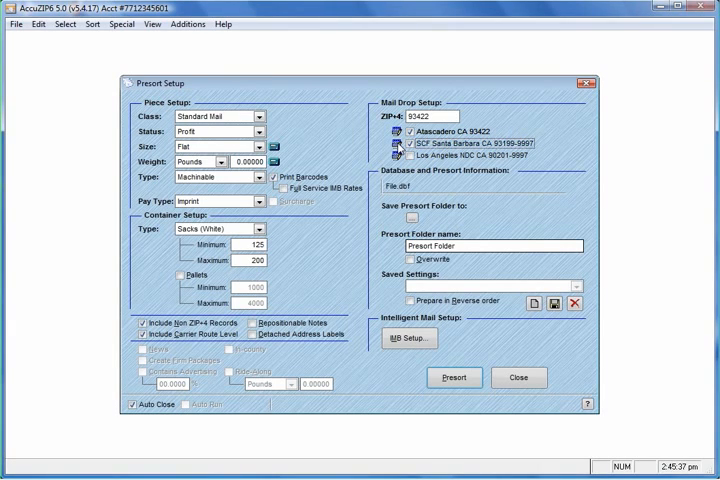
pyautogui.click(397, 145)
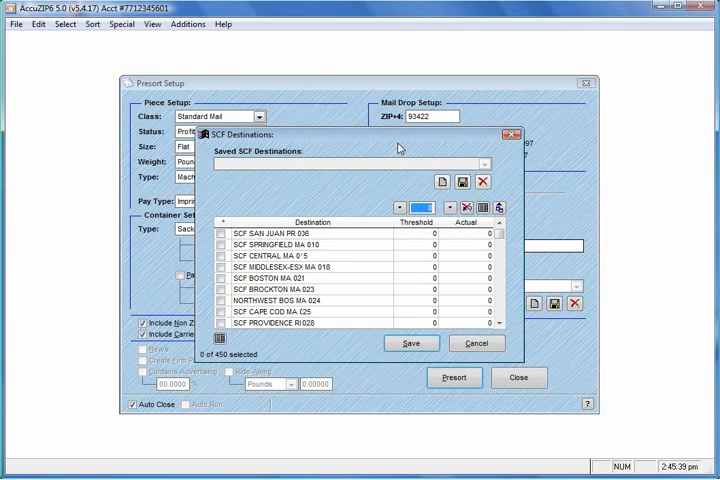
# Step: Create a new saved SCF destinations setting named My Scfs
pyautogui.click(440, 183)
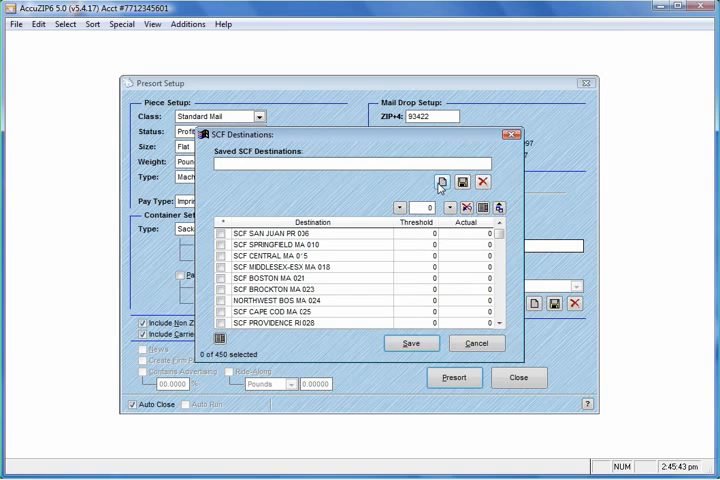
pyautogui.write('My Scfs')
pyautogui.press('Return')
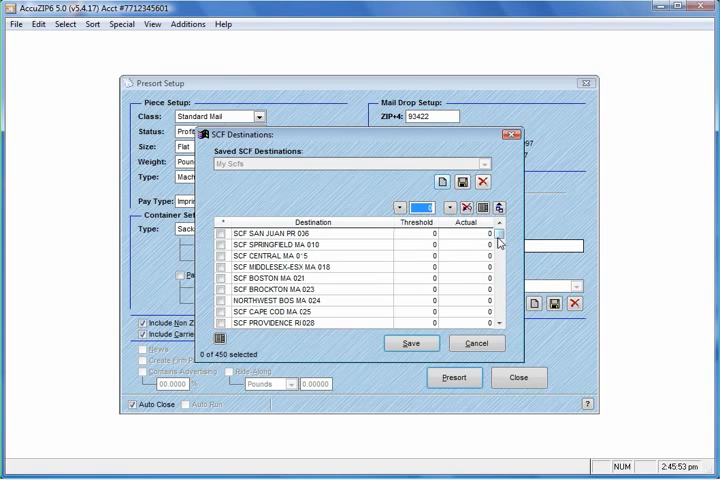
pyautogui.moveTo(498, 238); pyautogui.dragTo(500, 265)
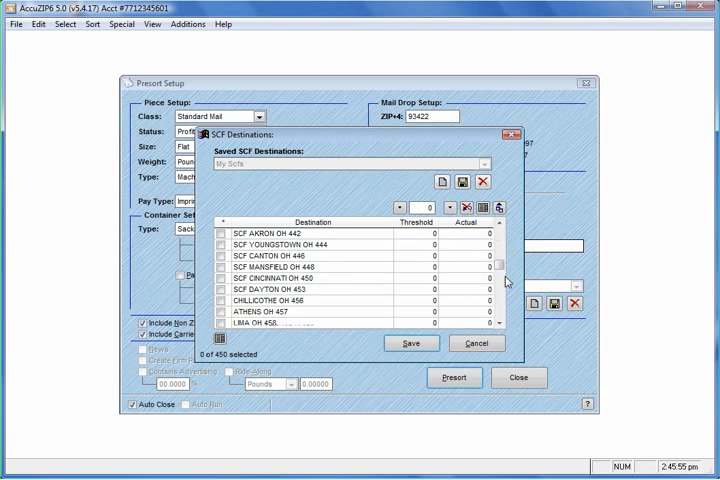
pyautogui.moveTo(501, 266); pyautogui.dragTo(502, 303)
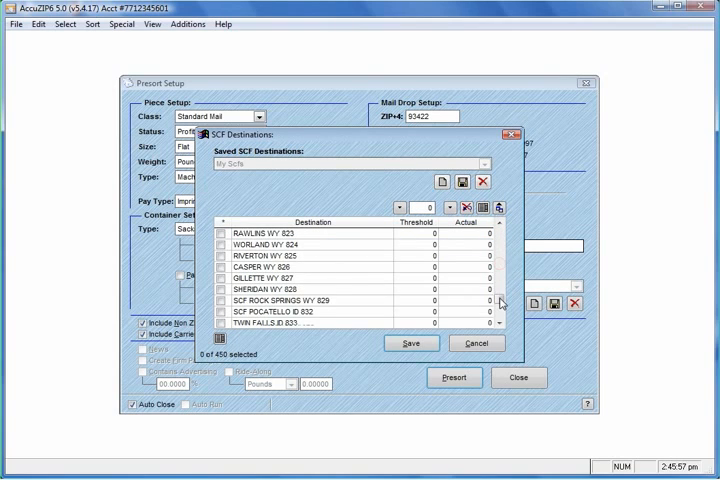
# Step: Select SCF Santa Barbara CA 931 and SCF Bakersfield CA 932 and save the chart
pyautogui.click(500, 308)
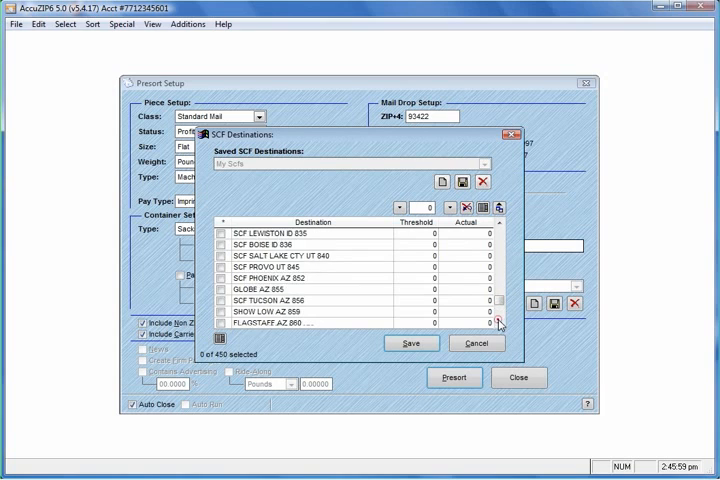
pyautogui.click(500, 323)
pyautogui.click(499, 323)
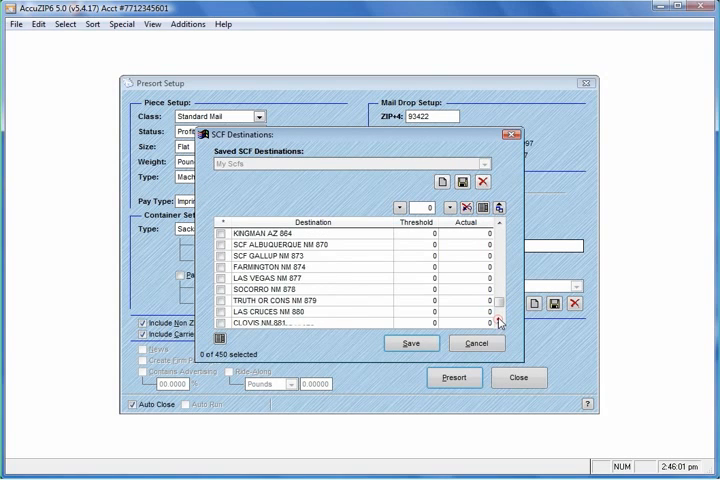
pyautogui.click(499, 323)
pyautogui.click(499, 323)
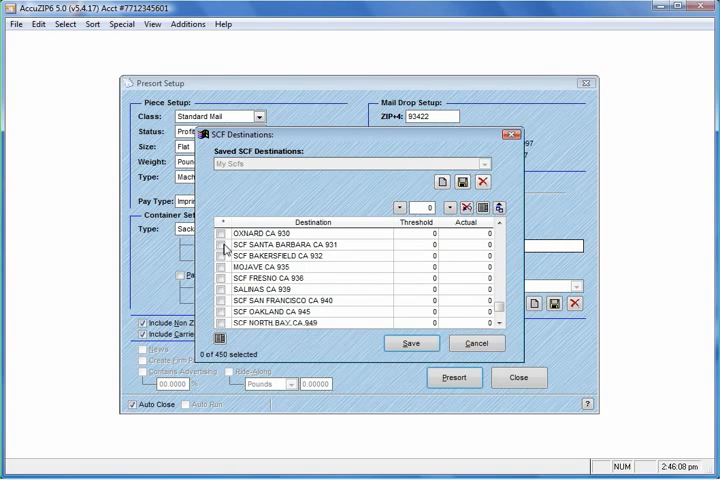
pyautogui.click(221, 244)
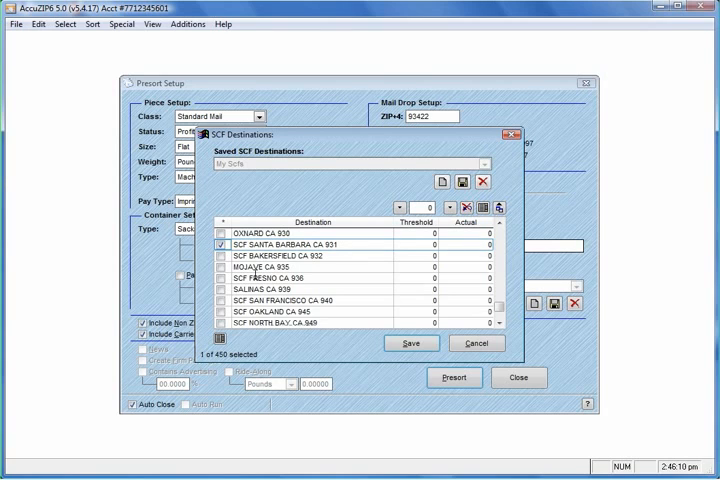
pyautogui.click(220, 257)
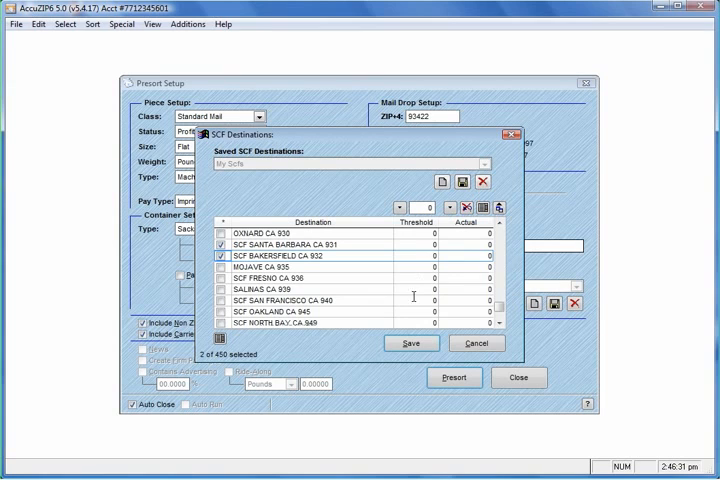
pyautogui.click(409, 347)
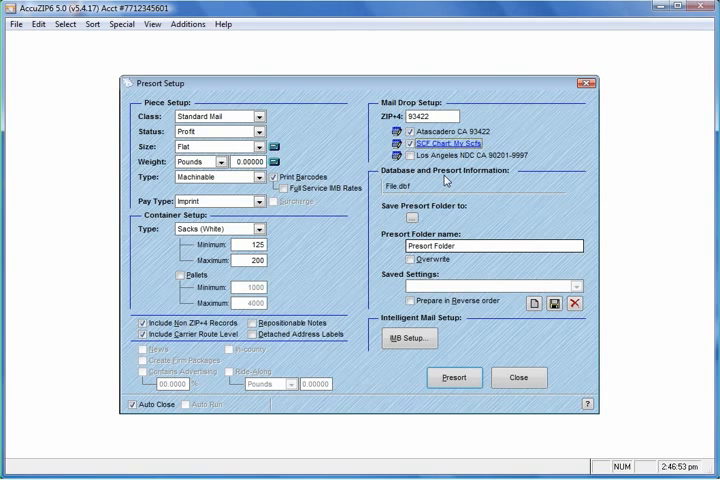
pyautogui.click(397, 145)
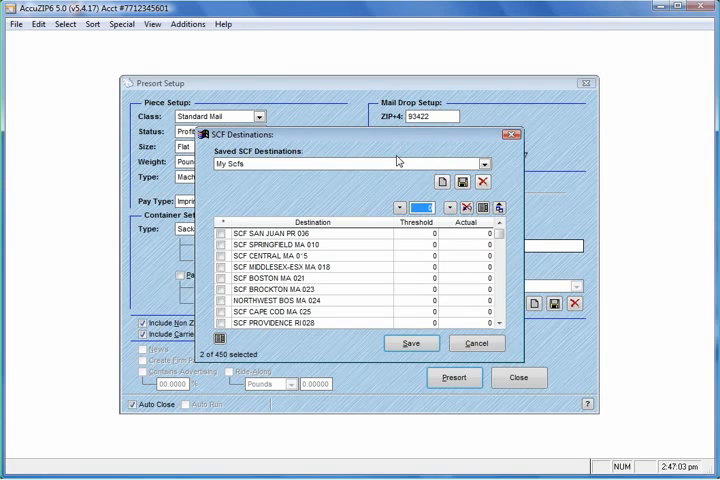
# Step: Create a saved SCF setting named Based On Minimum Thresholds and begin editing a threshold
pyautogui.click(442, 183)
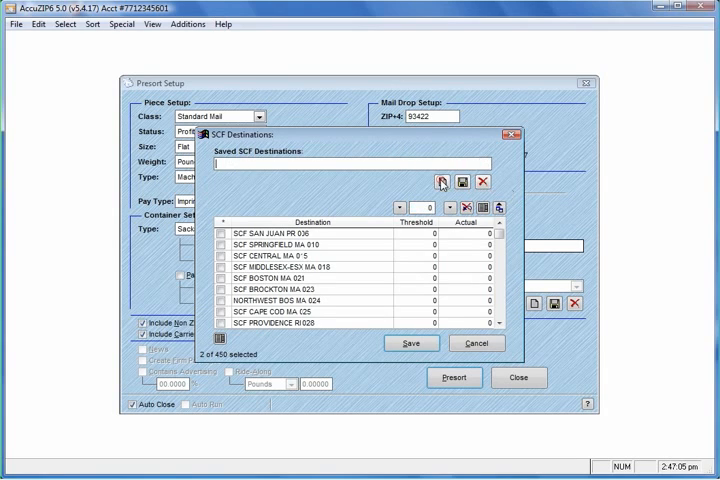
pyautogui.write('b')
pyautogui.write('ased on m')
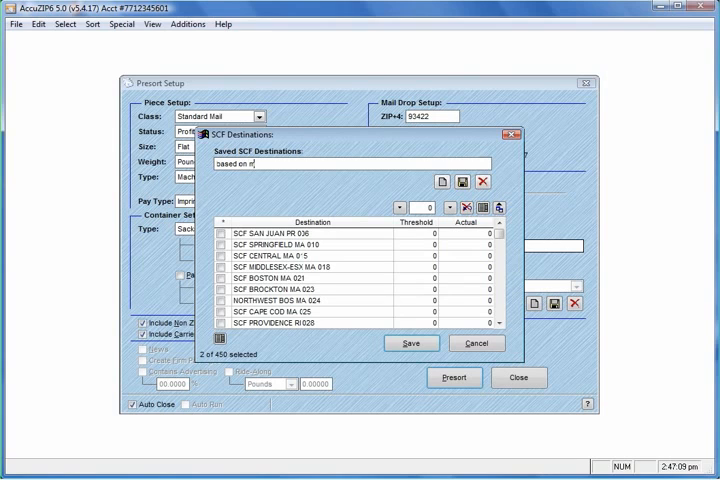
pyautogui.write('inimum th')
pyautogui.write('resholds')
pyautogui.press('Return')
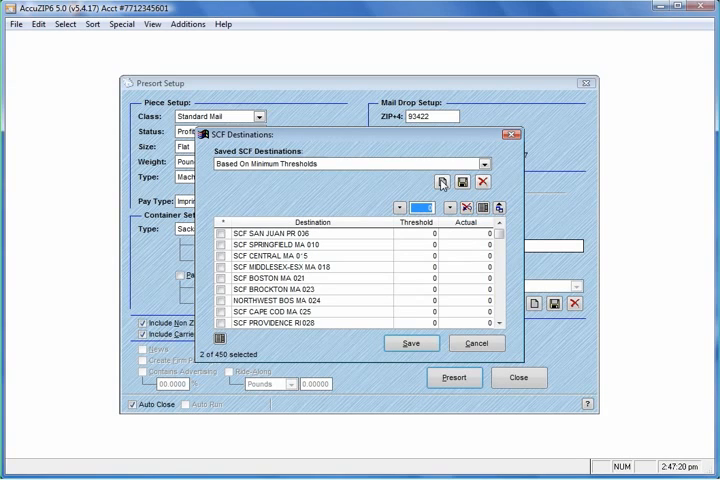
pyautogui.click(399, 234)
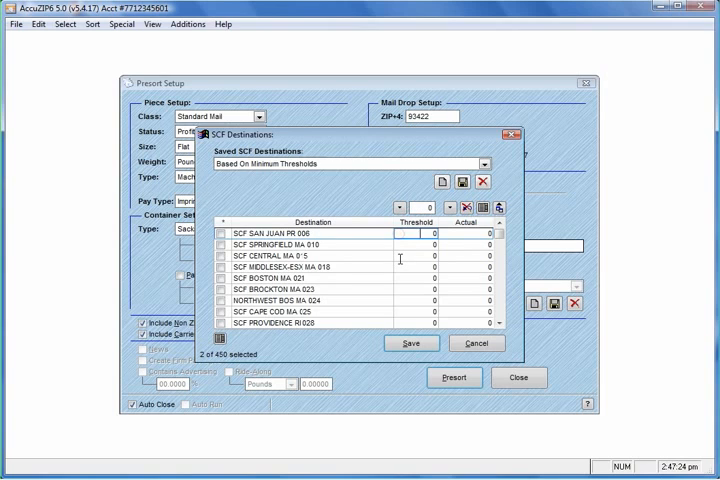
# Step: Set thresholds Central 5000, Middlesex-Esx 3000, Boston 5500 and Brockton 6000
pyautogui.click(399, 257)
pyautogui.press('Down')
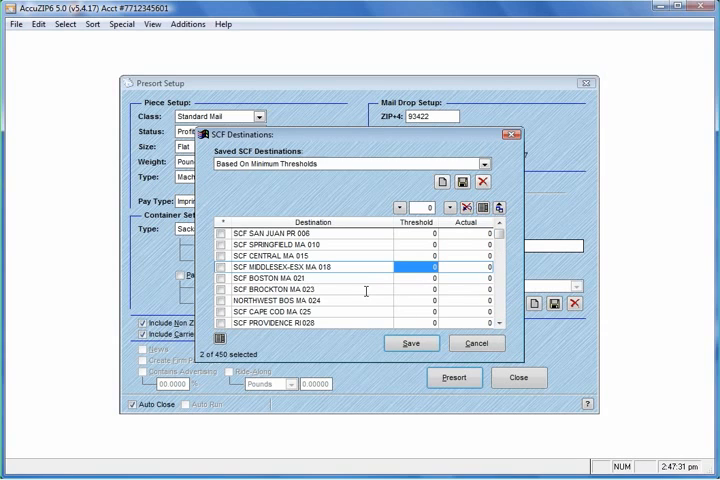
pyautogui.click(418, 255)
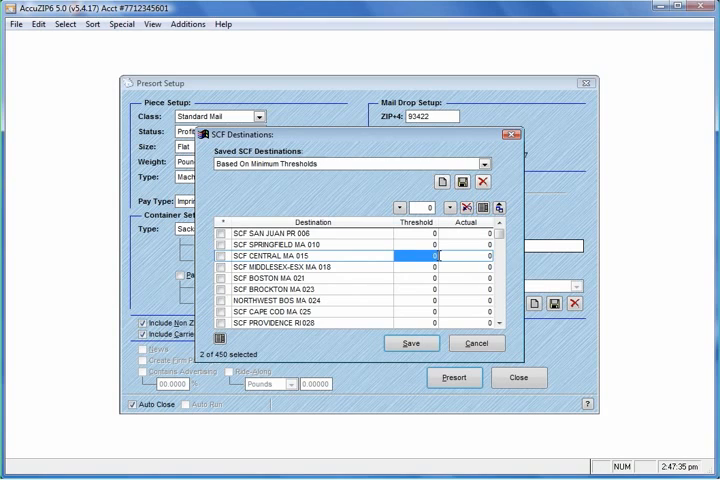
pyautogui.write('5000')
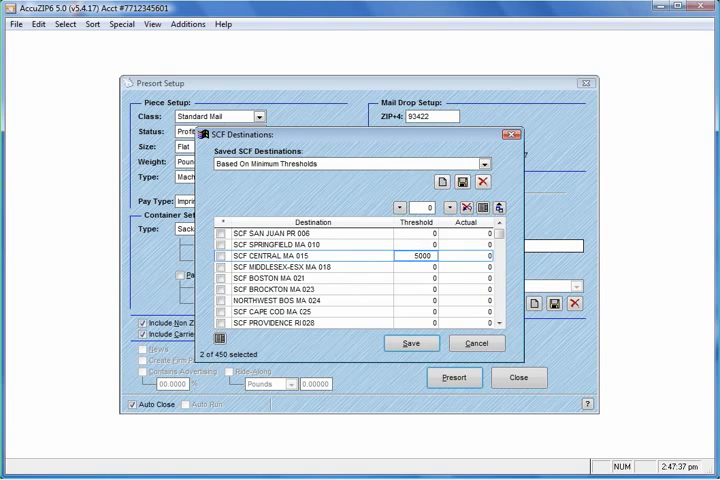
pyautogui.press('Return')
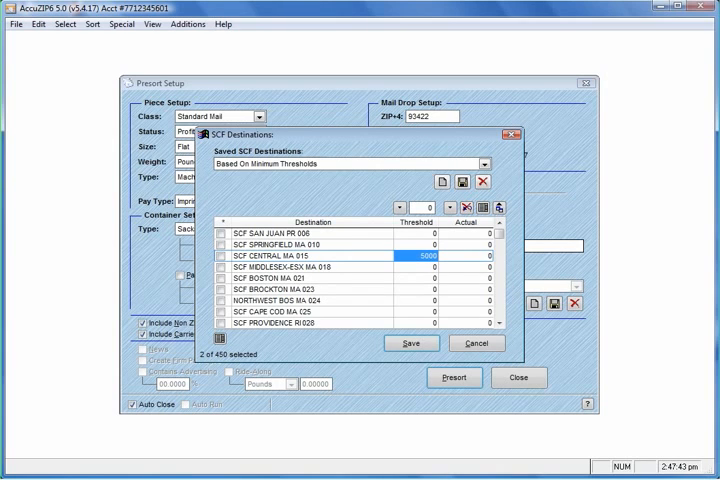
pyautogui.press('Return')
pyautogui.write('3')
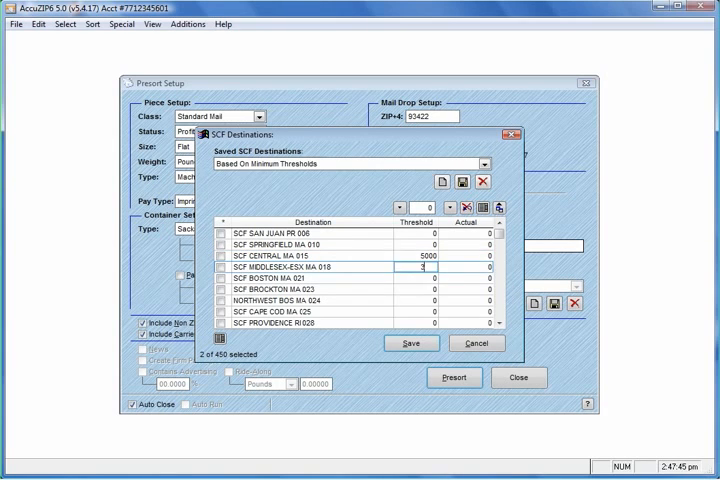
pyautogui.write('000')
pyautogui.press('Return')
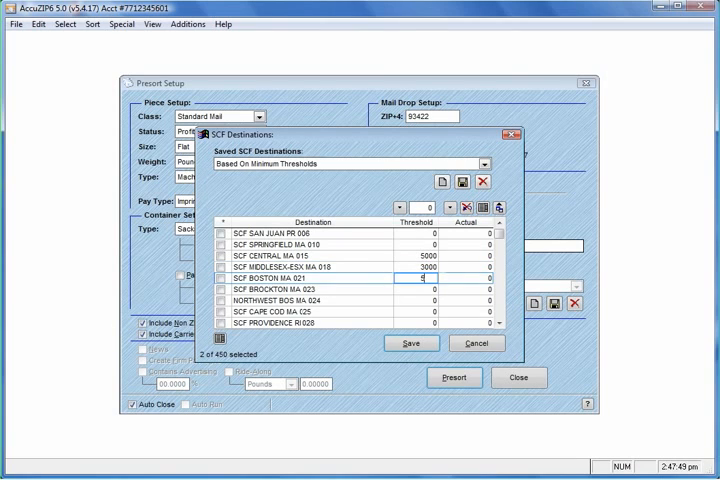
pyautogui.write('5500')
pyautogui.press('Return')
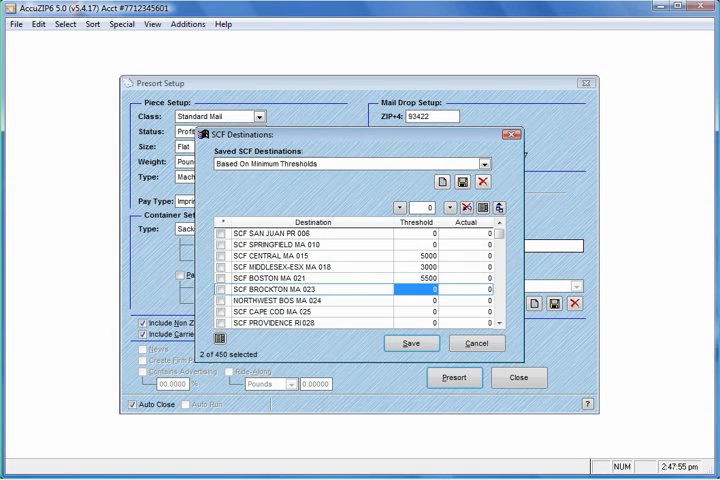
pyautogui.write('6000')
pyautogui.press('Tab')
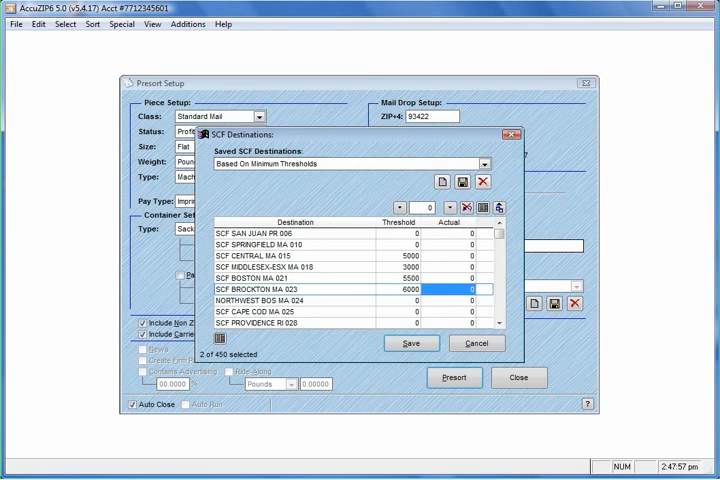
pyautogui.press('Return')
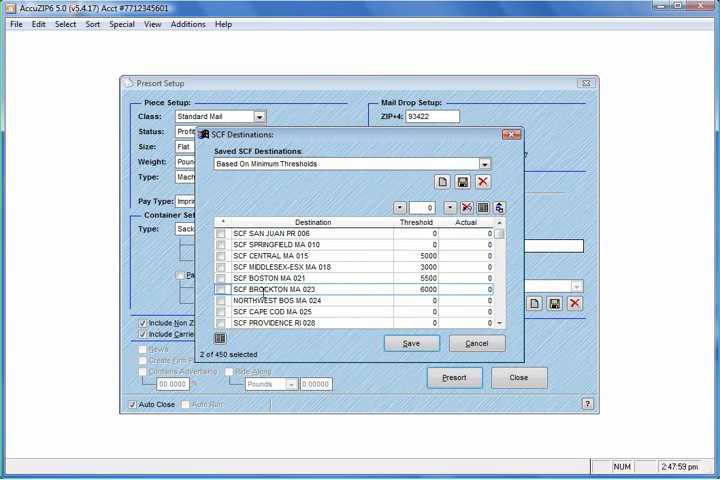
# Step: Check the Central, Middlesex-Esx, Boston and Brockton SCFs as drops and save the chart
pyautogui.click(221, 256)
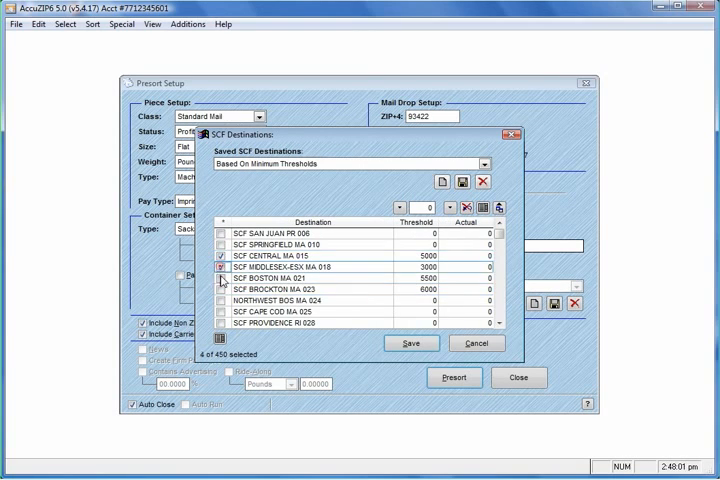
pyautogui.click(221, 278)
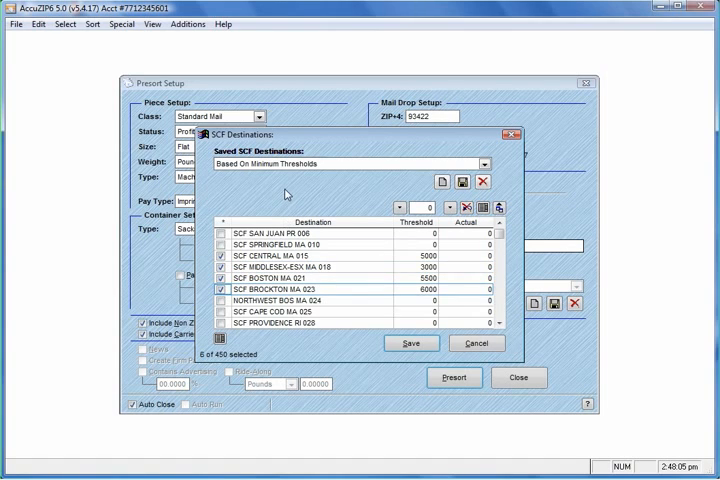
pyautogui.click(427, 348)
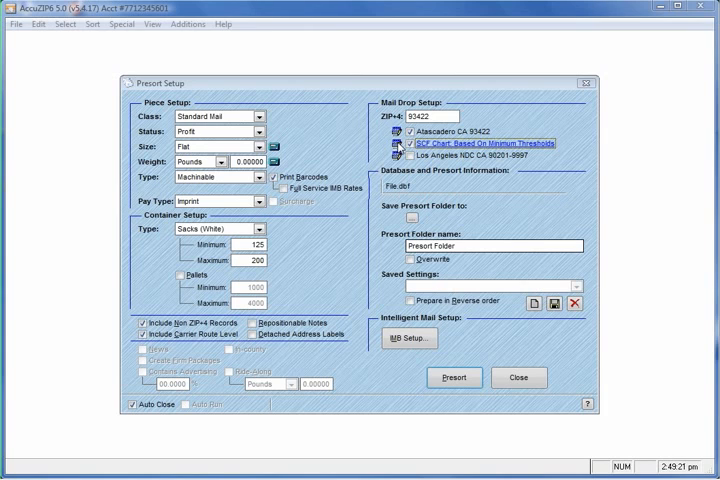
# Step: Reopen the SCF destinations chart from Mail Drop Setup
pyautogui.click(398, 145)
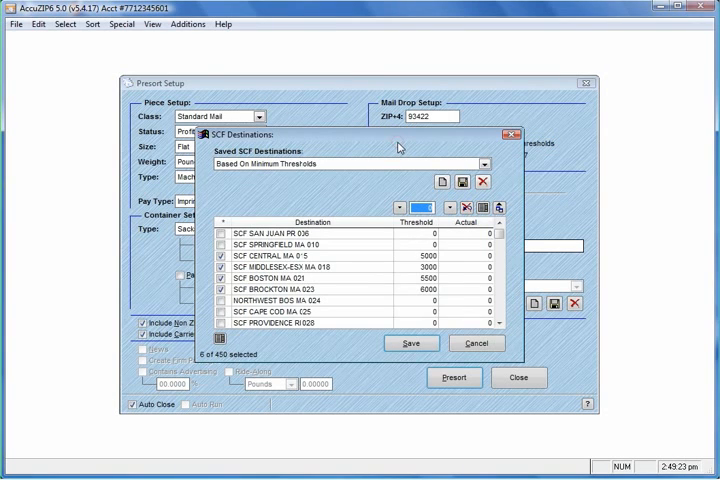
# Step: Create a new saved SCF destinations setting named Scf Drops For My Database
pyautogui.click(443, 183)
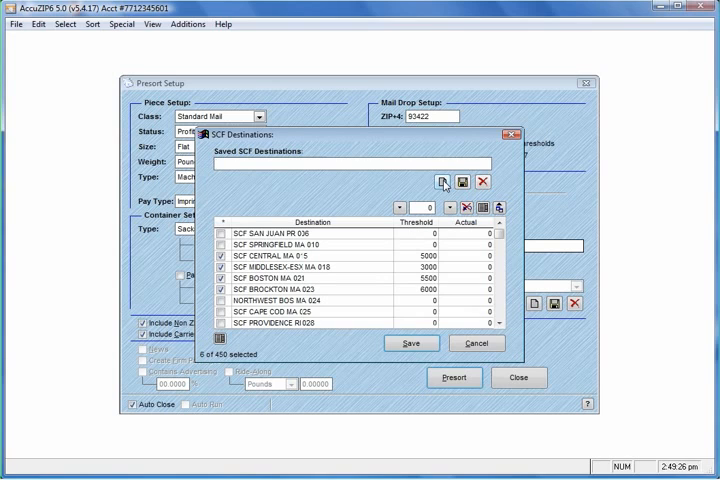
pyautogui.write('sc')
pyautogui.write('f d')
pyautogui.write('rops for my')
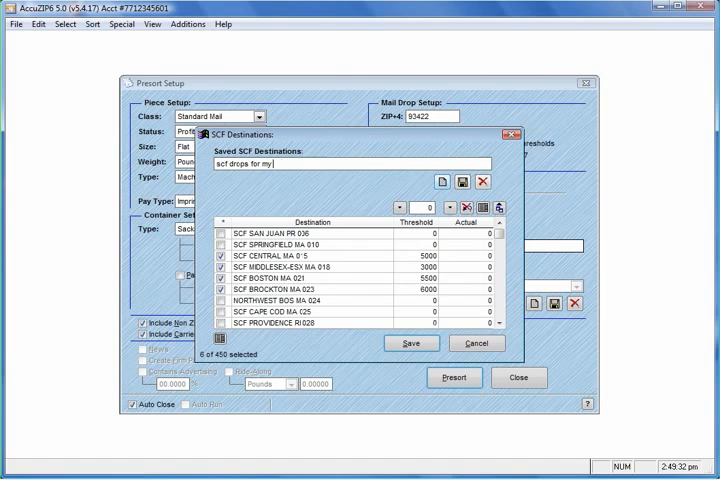
pyautogui.write(' database')
pyautogui.press('Tab')
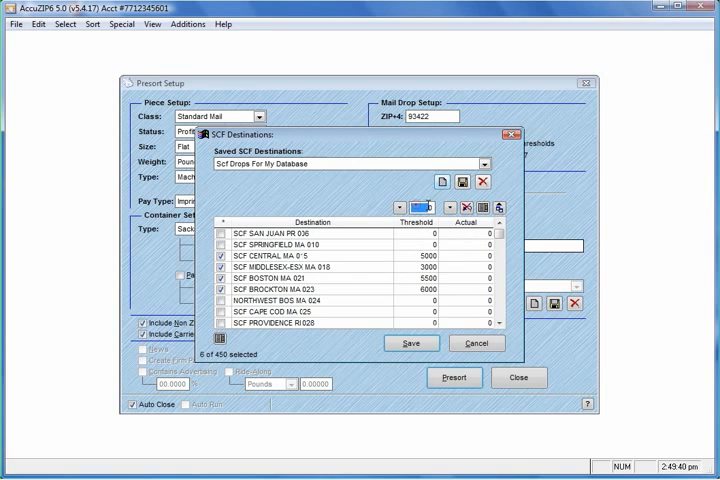
# Step: Clear every destination threshold to 0, confirming the prompt
pyautogui.click(401, 208)
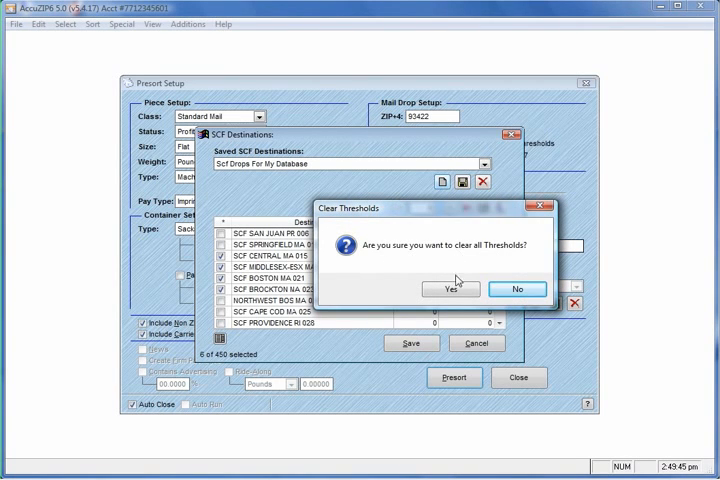
pyautogui.click(453, 290)
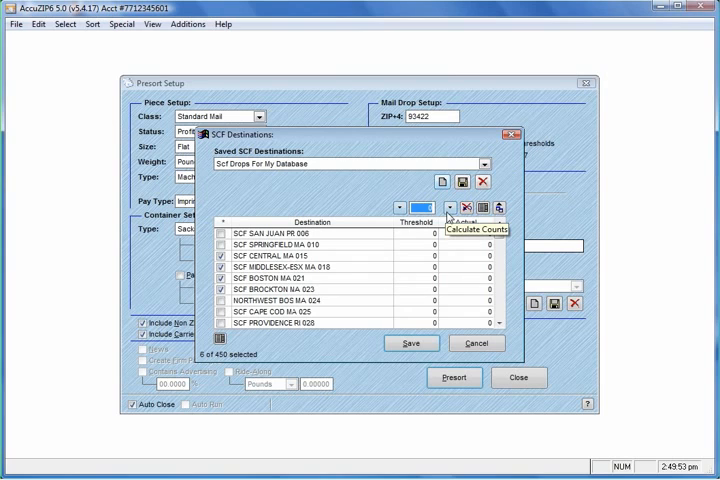
# Step: Calculate actual record counts per SCF destination, review them, and start exporting the counts
pyautogui.click(449, 212)
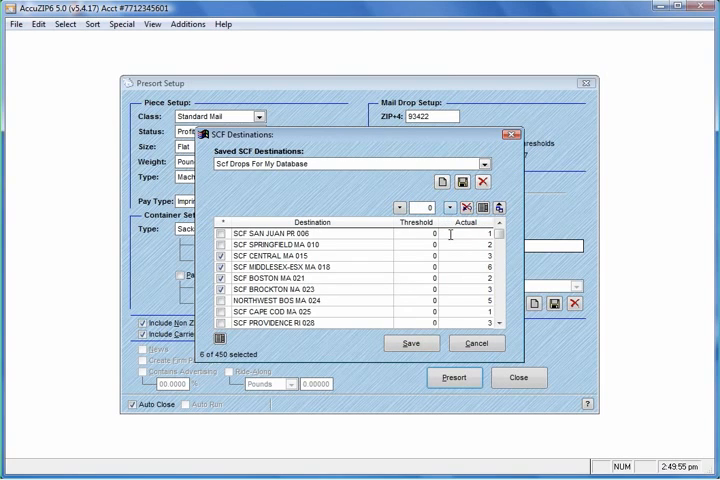
pyautogui.click(498, 325)
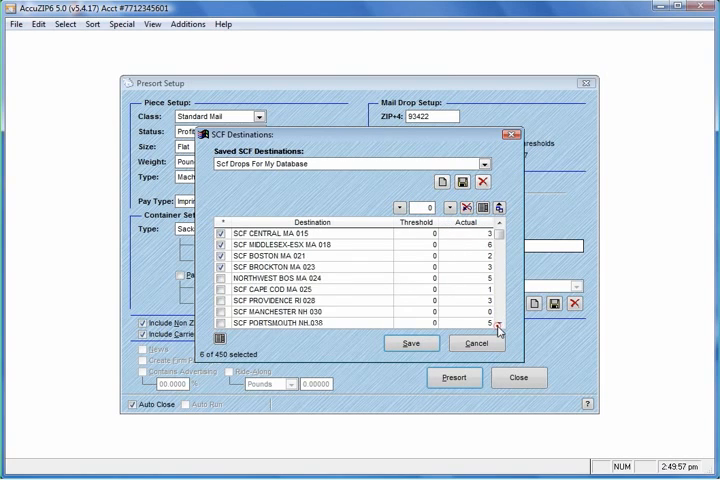
pyautogui.click(498, 325)
pyautogui.click(498, 325)
pyautogui.click(498, 328)
pyautogui.click(498, 328)
pyautogui.click(498, 328)
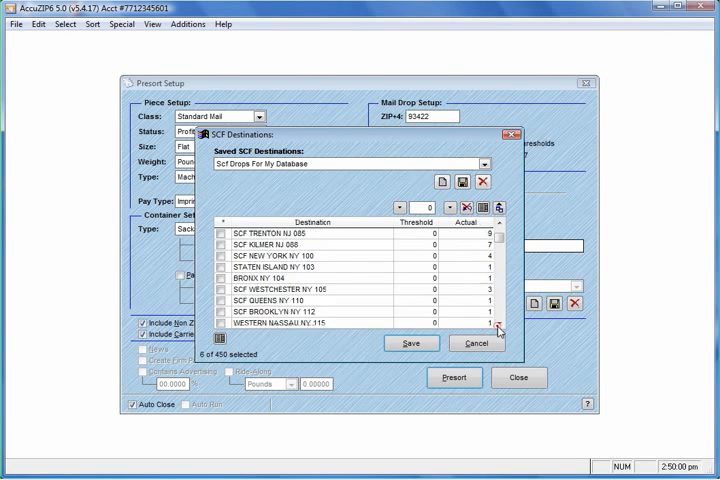
pyautogui.click(498, 328)
pyautogui.click(498, 328)
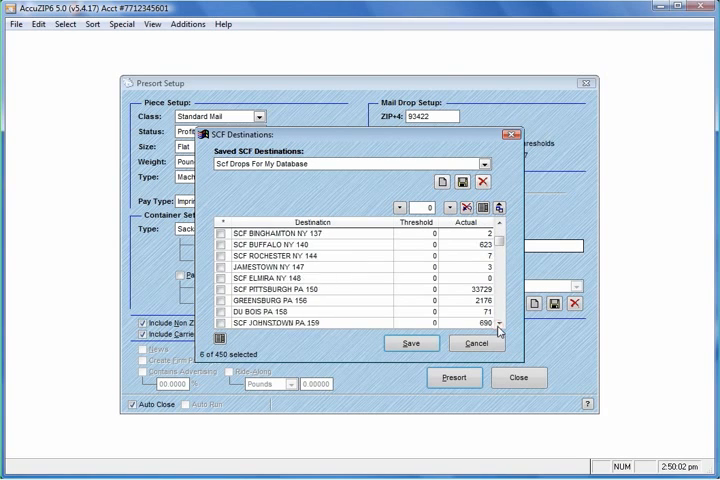
pyautogui.click(498, 328)
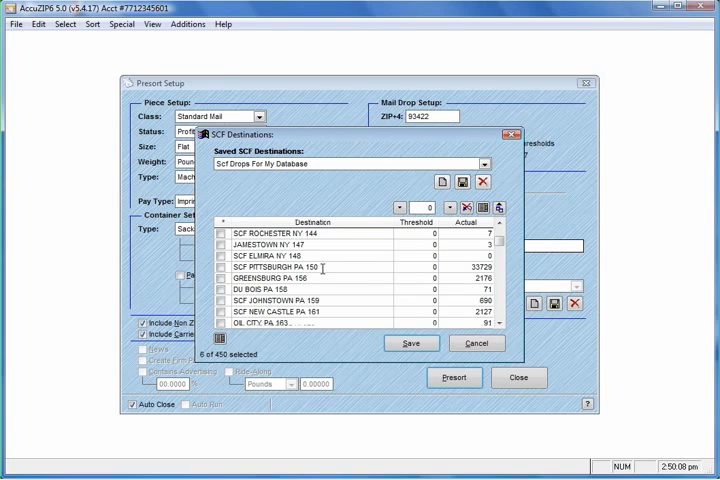
pyautogui.click(499, 208)
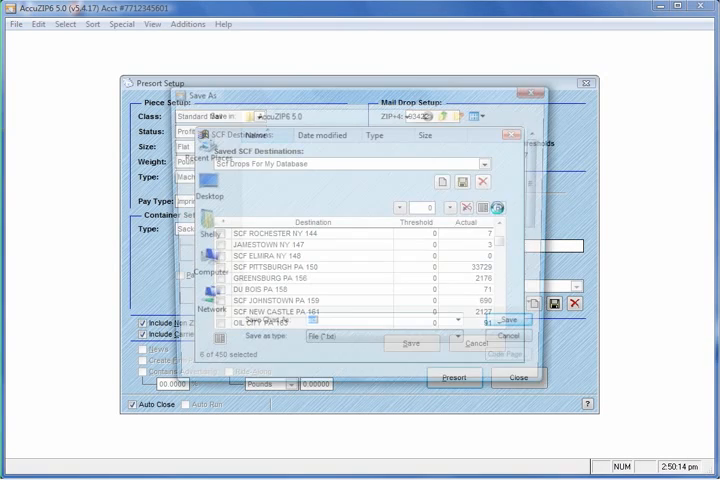
# Step: Save the exported counts as a text file named scf in the Demo folder
pyautogui.doubleClick(251, 227)
pyautogui.write('scf')
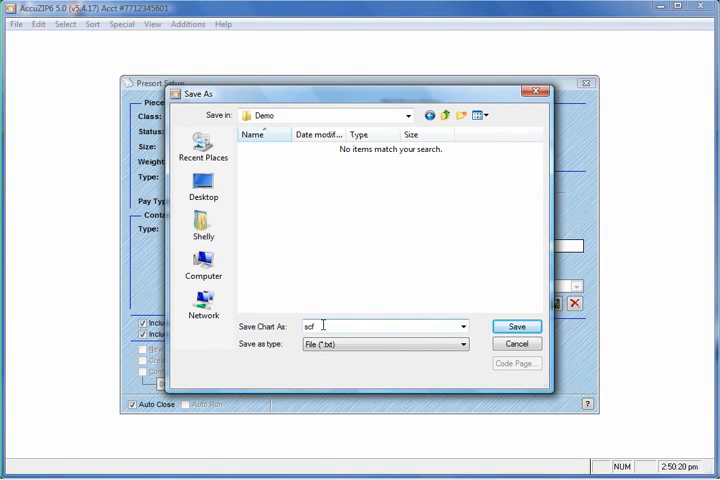
pyautogui.click(511, 327)
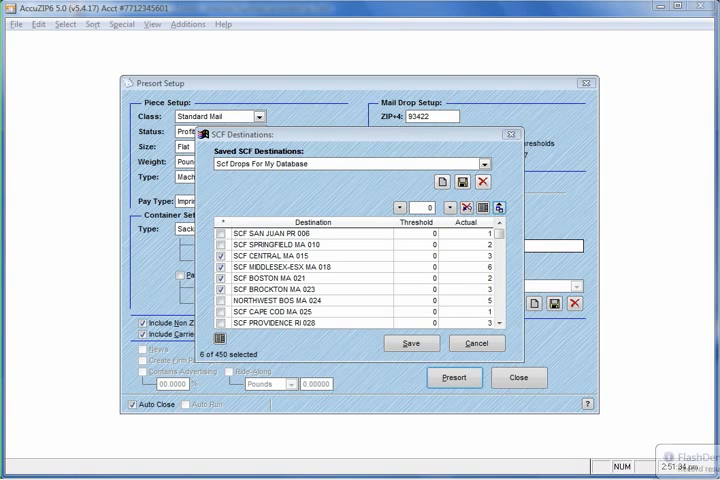
# Step: Switch windows to bring the exported scf file in Notepad to the front
pyautogui.hotkey('alt', 'Tab')
pyautogui.hotkey('alt', 'Tab')
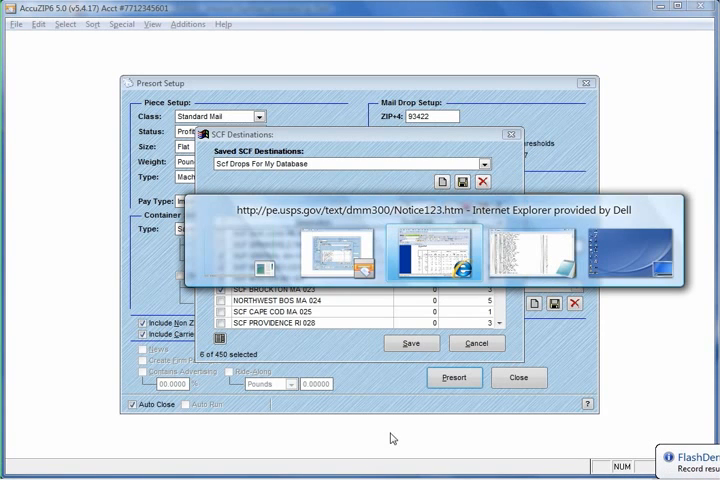
pyautogui.hotkey('alt', 'Tab')
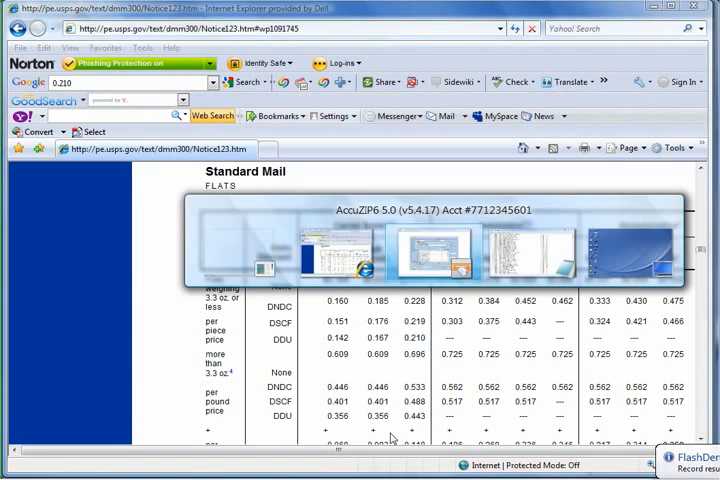
pyautogui.hotkey('alt', 'Tab')
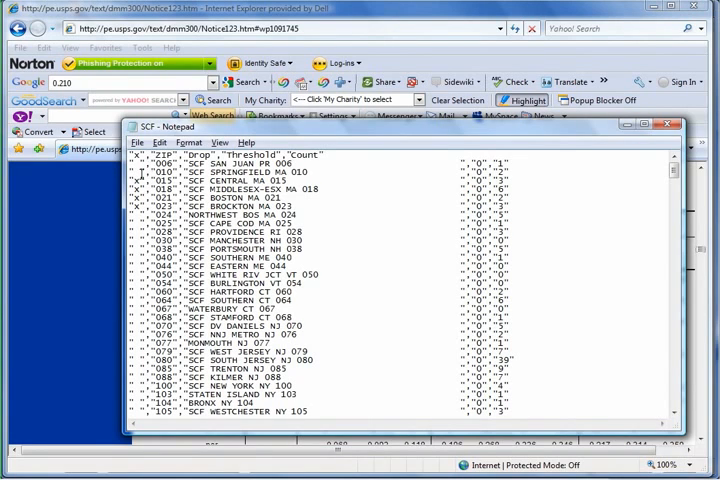
# Step: Highlight the drop mark and piece count on the CENTRAL MA 015 line of the SCF count file
pyautogui.doubleClick(139, 180)
pyautogui.hotkey('shift', 'Right')
pyautogui.hotkey('shift', 'Right')
pyautogui.hotkey('shift', 'Right')
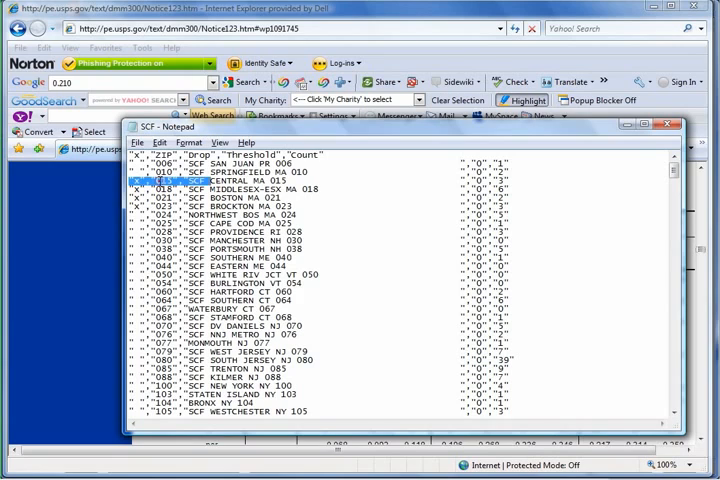
pyautogui.hotkey('shift', 'Right')
pyautogui.hotkey('shift', 'Right')
pyautogui.hotkey('shift', 'Right')
pyautogui.hotkey('shift', 'Right')
pyautogui.hotkey('shift', 'Right')
pyautogui.hotkey('shift', 'Right')
pyautogui.hotkey('shift', 'Right')
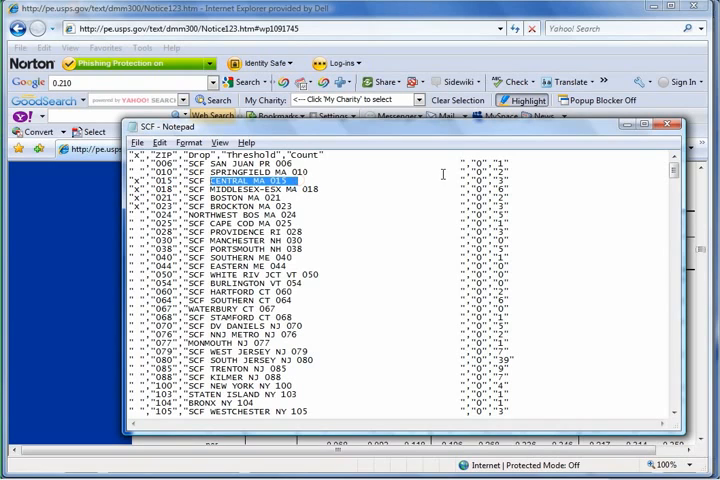
pyautogui.click(500, 180)
pyautogui.doubleClick(500, 180)
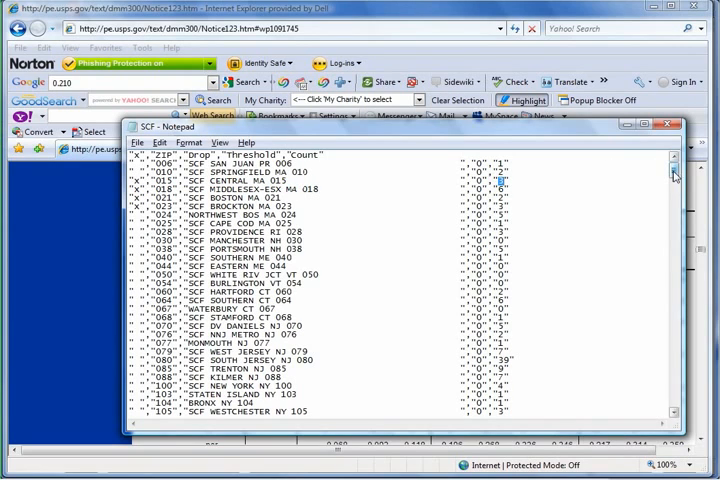
pyautogui.click(675, 417)
pyautogui.click(675, 417)
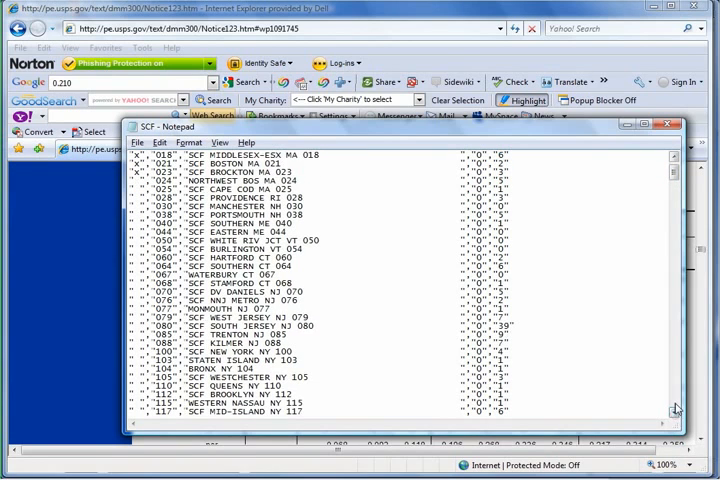
pyautogui.click(675, 417)
# Step: Check the 33729 count for SCF PITTSBURGH PA 150, close Notepad and hide the browser to return to presort
pyautogui.doubleClick(503, 257)
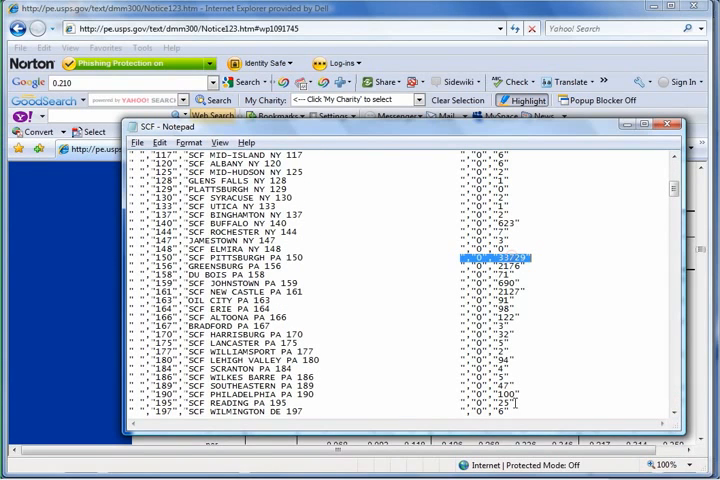
pyautogui.click(226, 241)
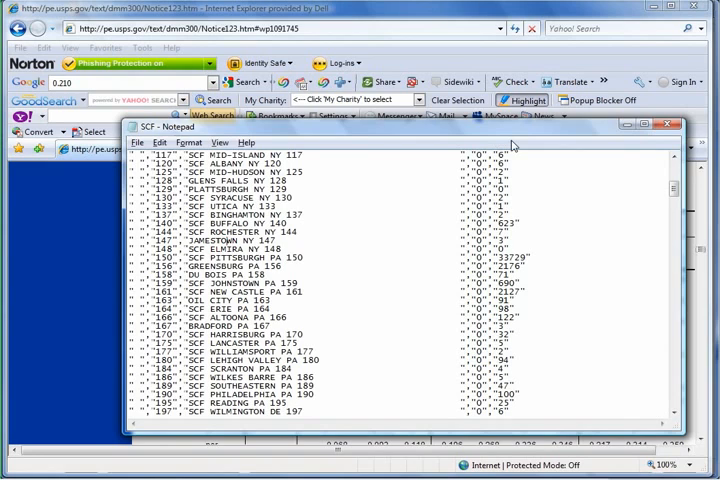
pyautogui.click(660, 126)
pyautogui.click(658, 8)
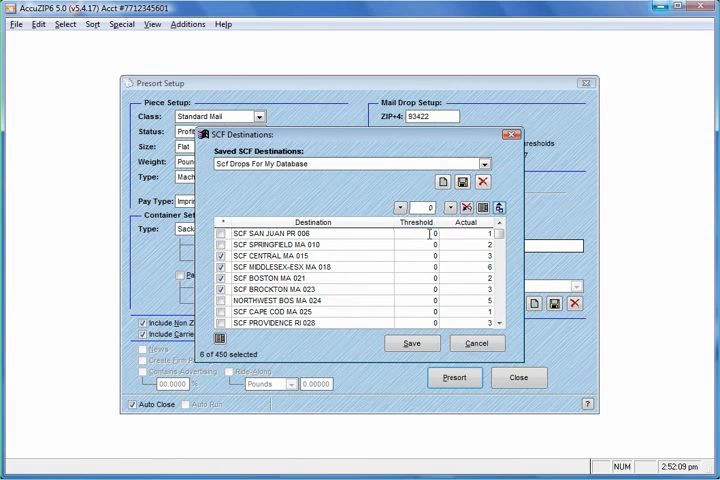
pyautogui.click(501, 318)
pyautogui.click(501, 318)
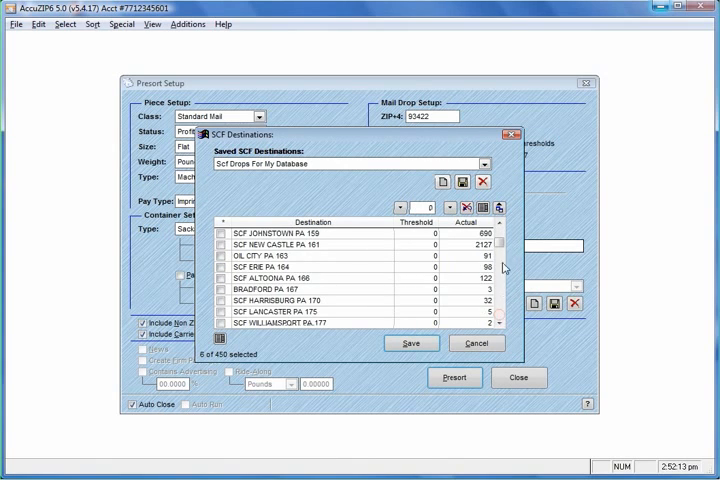
pyautogui.click(498, 225)
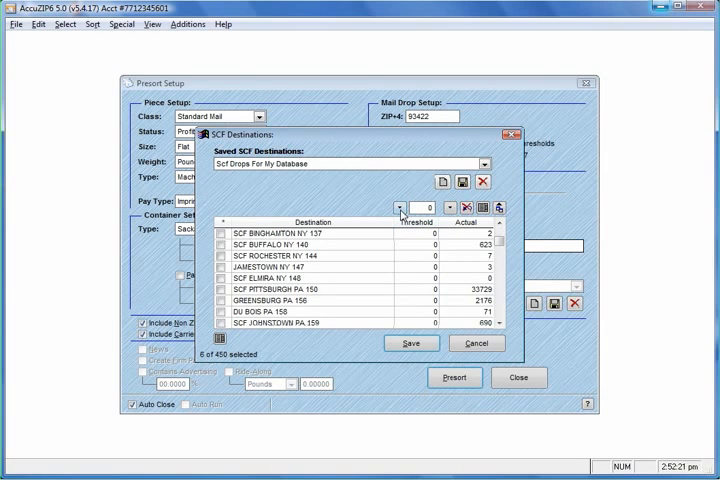
pyautogui.moveTo(413, 207); pyautogui.dragTo(431, 207)
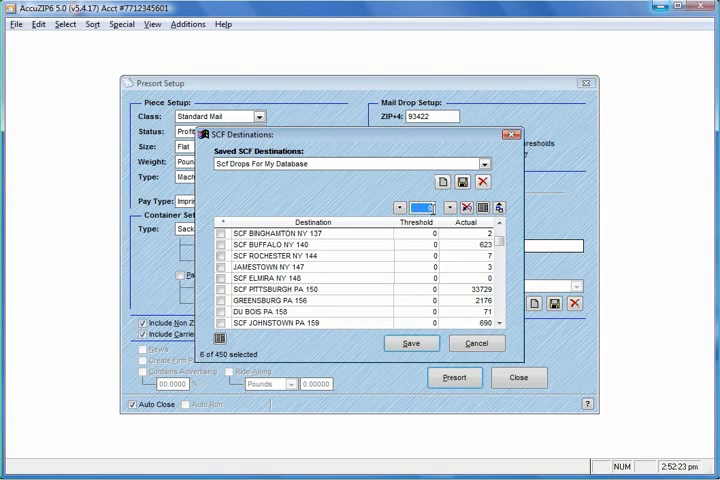
pyautogui.write('2000')
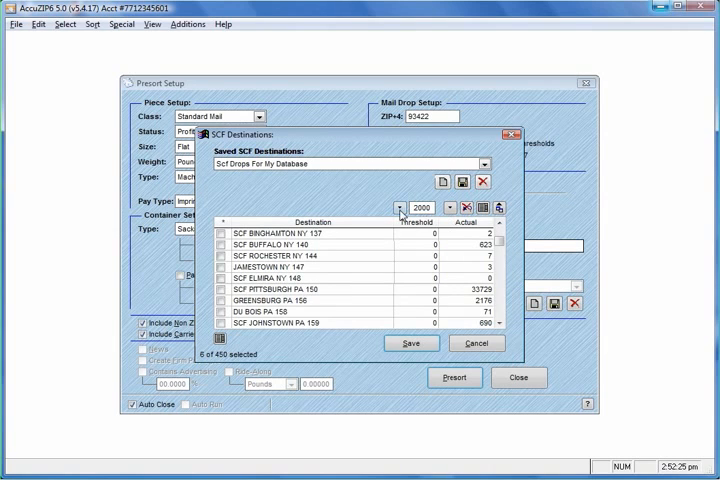
# Step: Apply the 2000-piece threshold to all SCF destinations and clear the previous checkmarks
pyautogui.click(400, 209)
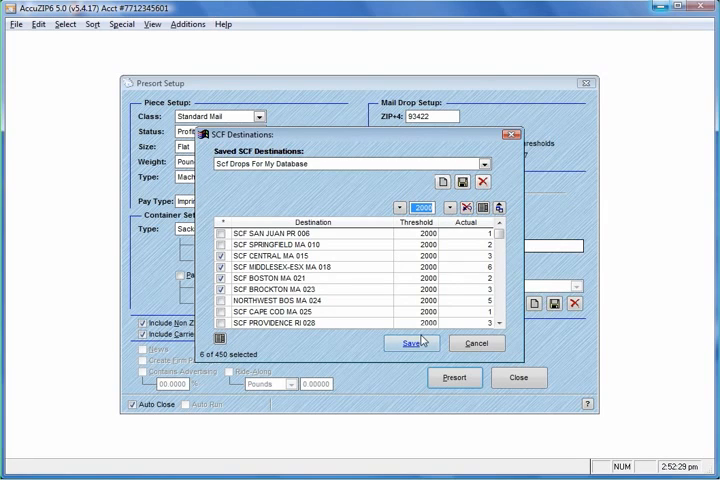
pyautogui.click(226, 224)
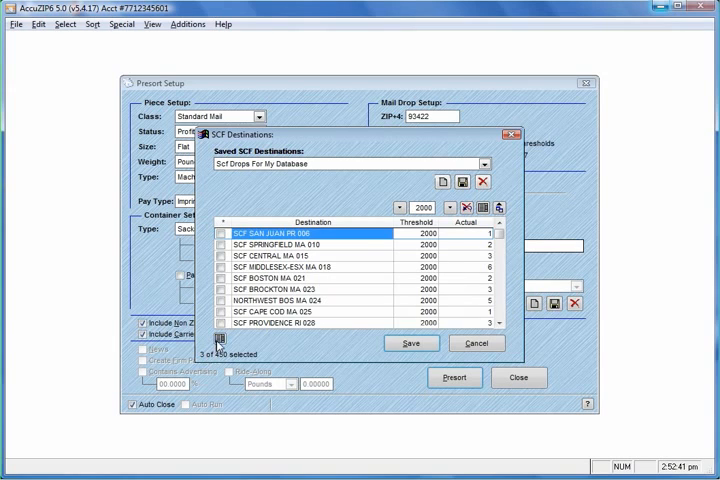
# Step: Show only the marked SCFs, uncheck GREENSBURG PA 156 and save the destination choices
pyautogui.click(219, 340)
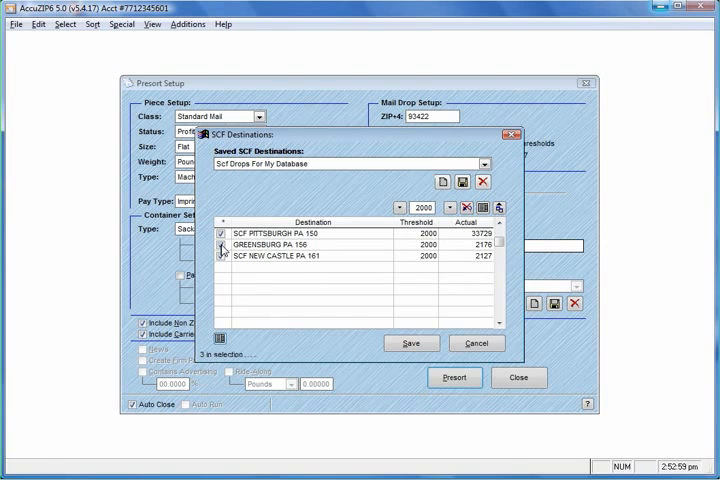
pyautogui.click(221, 245)
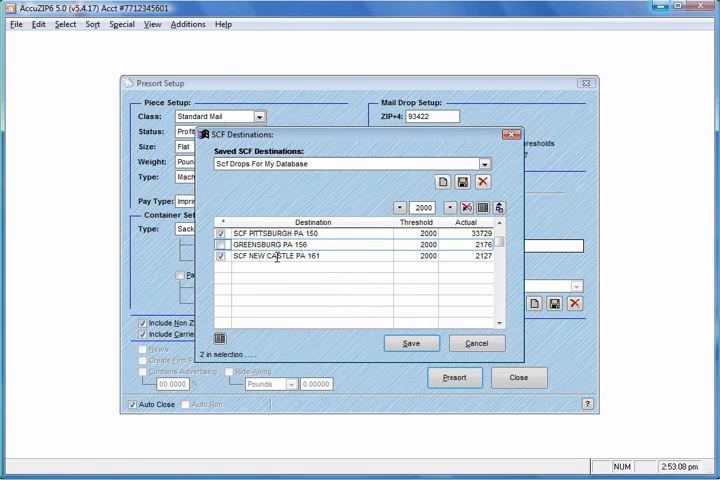
pyautogui.click(412, 343)
# Step: Run the presort with the SCF drops, yielding $14,306.88 postage across 263 containers
pyautogui.click(458, 380)
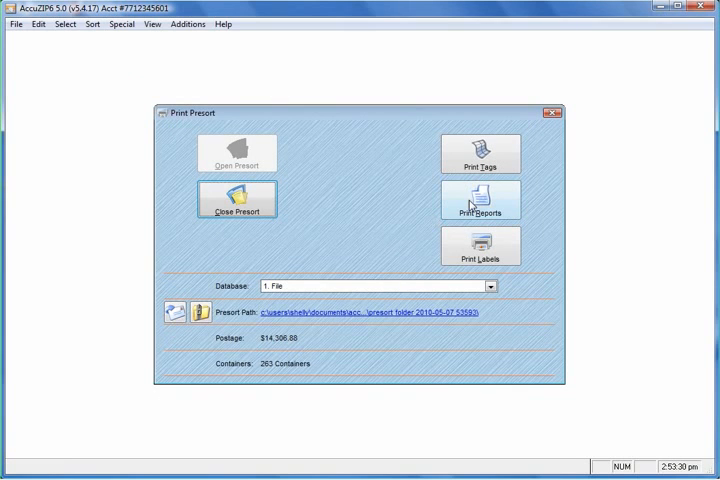
# Step: Generate the reports as a PDF and select the eDocumentation file in the presort output folder
pyautogui.click(478, 205)
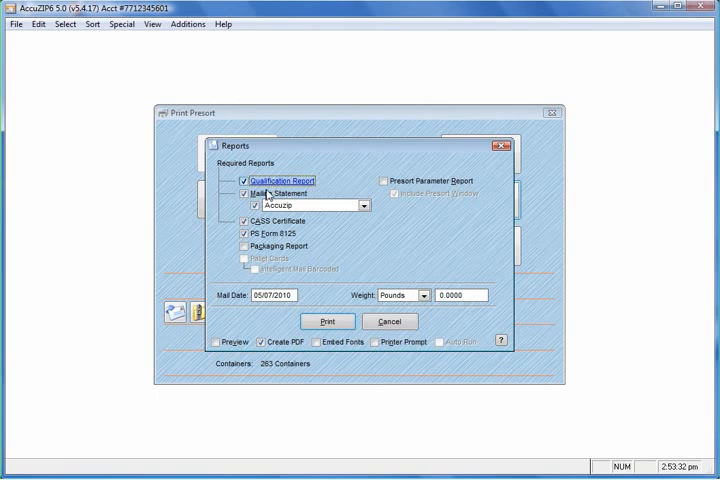
pyautogui.click(312, 320)
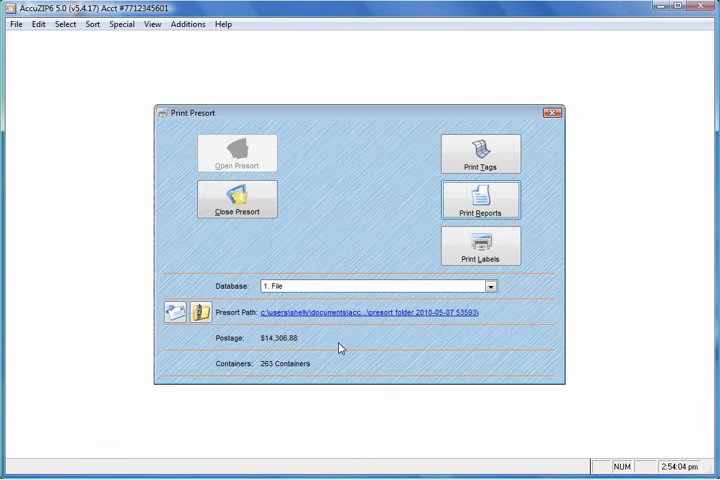
pyautogui.click(341, 315)
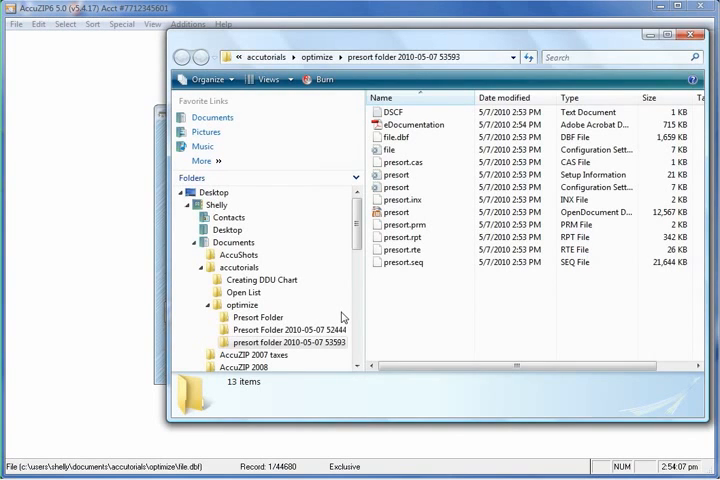
pyautogui.click(381, 128)
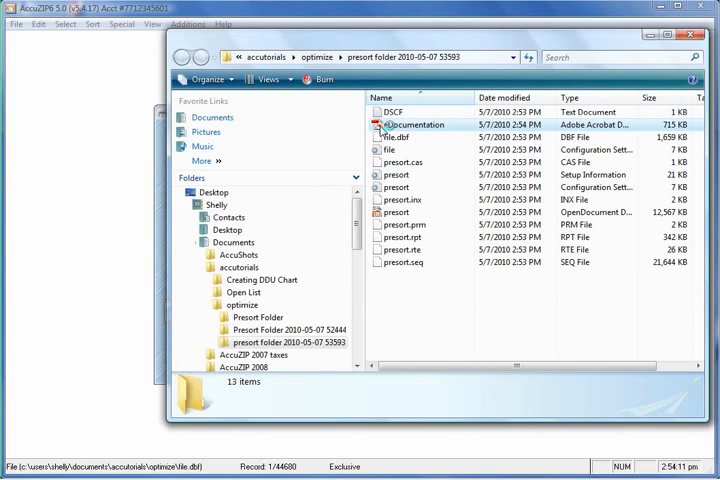
# Step: Open eDocumentation.pdf in Acrobat, zoom in on the postage statement and move to page 2
pyautogui.doubleClick(381, 128)
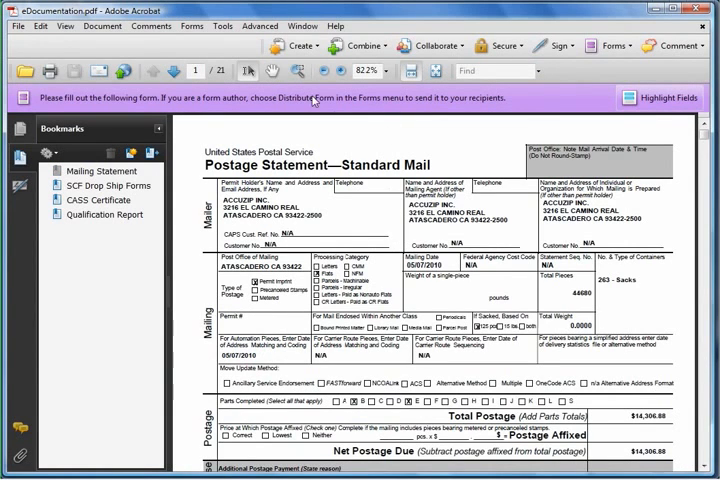
pyautogui.click(340, 71)
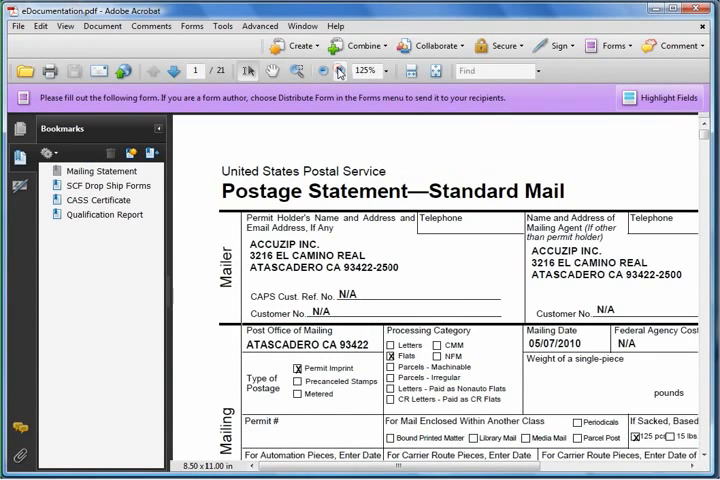
pyautogui.click(175, 71)
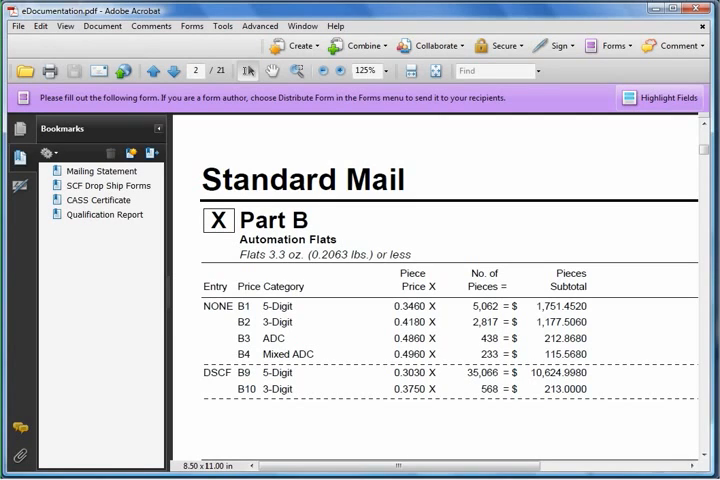
# Step: Review the SCF Pittsburgh PA 150 drop ship form's Origin and Entry Office sections, then advance to page 4
pyautogui.click(100, 186)
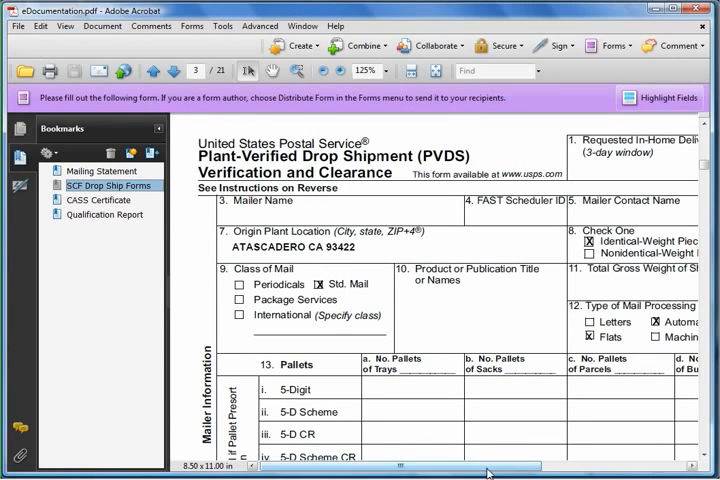
pyautogui.moveTo(490, 470)
pyautogui.mouseDown()
pyautogui.moveTo(611, 470)
pyautogui.moveTo(458, 470)
pyautogui.moveTo(640, 470)
pyautogui.mouseUp()
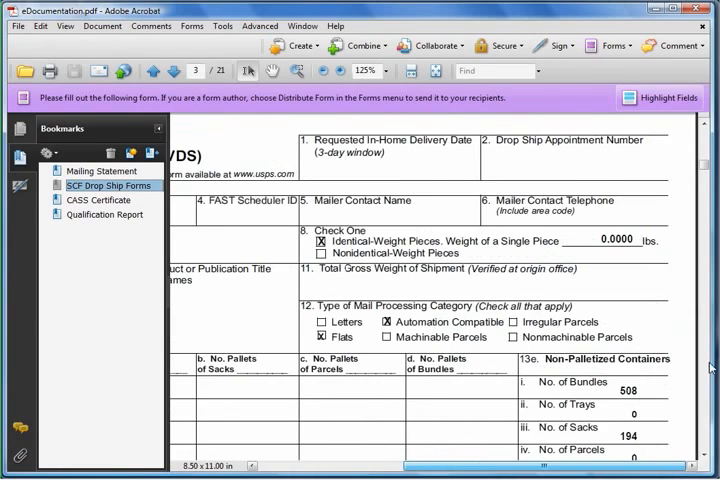
pyautogui.scroll(-5, 702, 167)
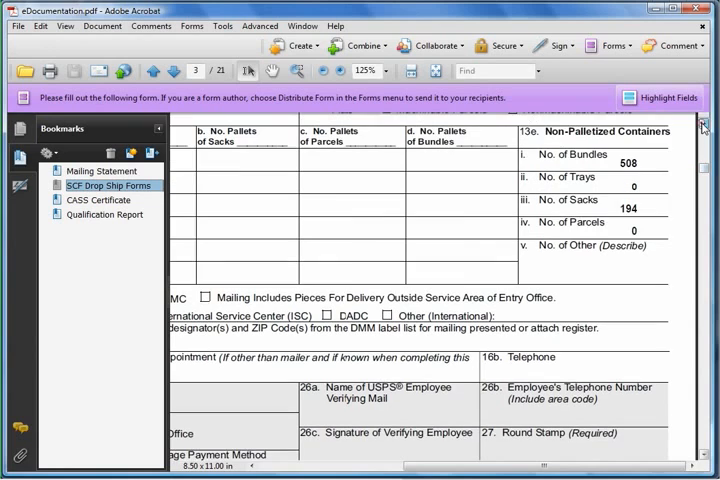
pyautogui.click(704, 125)
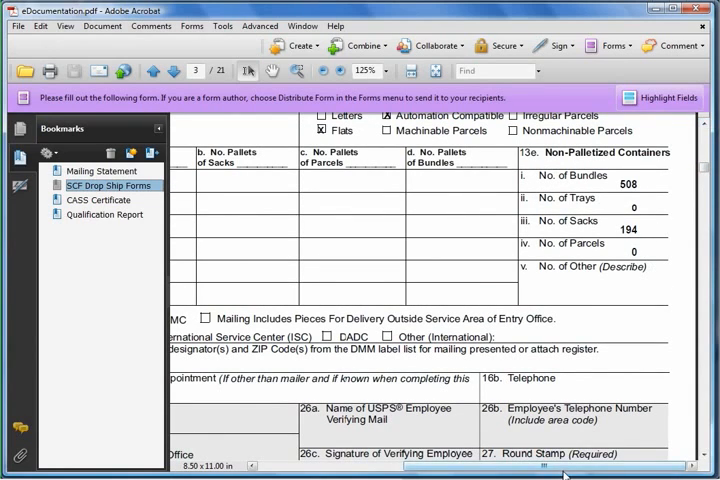
pyautogui.moveTo(565, 475); pyautogui.dragTo(390, 475)
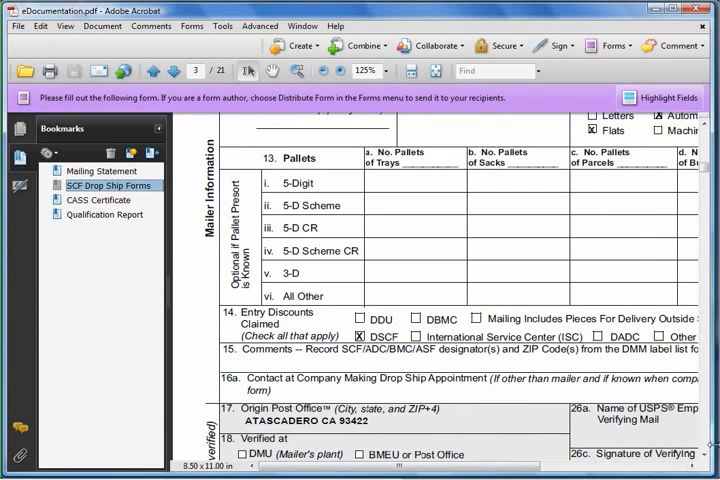
pyautogui.click(705, 452)
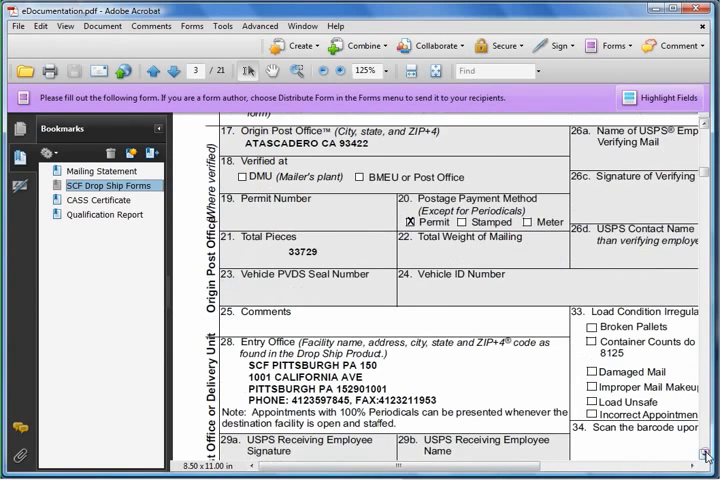
pyautogui.click(705, 452)
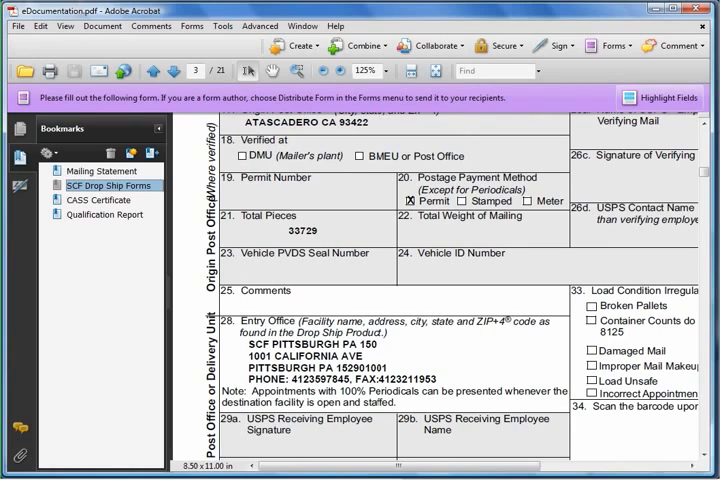
pyautogui.click(173, 71)
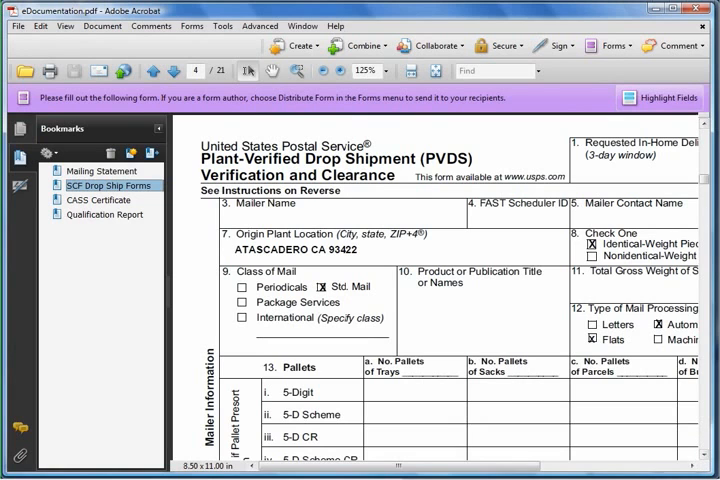
# Step: Scroll through the SCF New Castle PA 161 drop ship form's Origin and Entry Office sections toward the CASS Summary Report
pyautogui.click(703, 408)
pyautogui.click(704, 457)
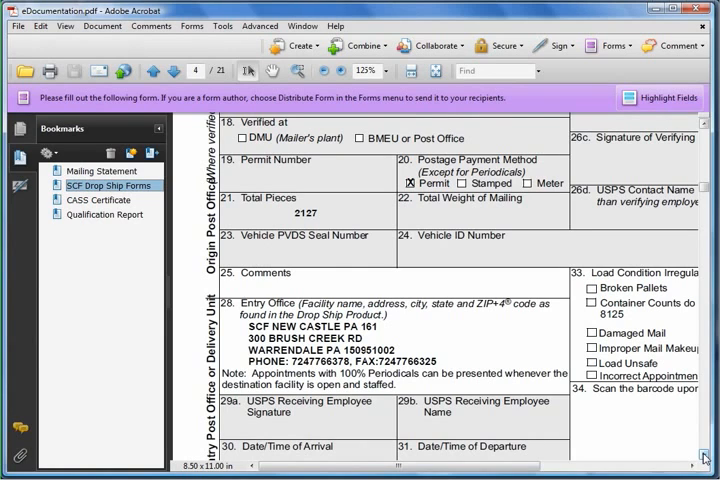
pyautogui.click(704, 457)
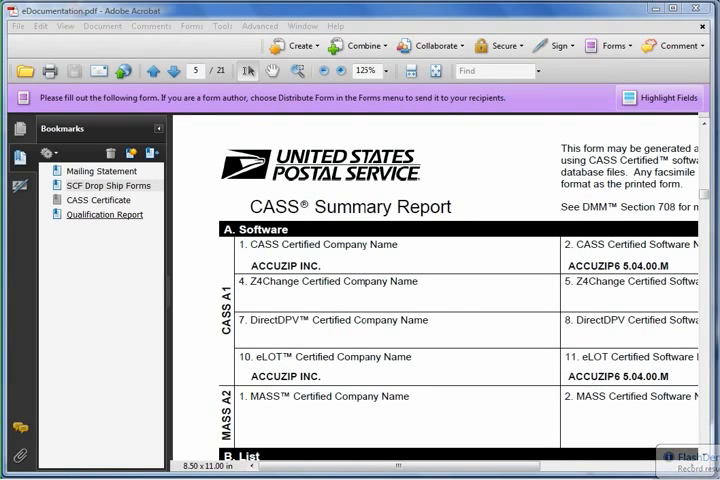
# Step: Page through the USPS Qualification Report from SCF Pittsburgh PA 150 to New Castle PA 161, then return to the postage statement
pyautogui.click(104, 214)
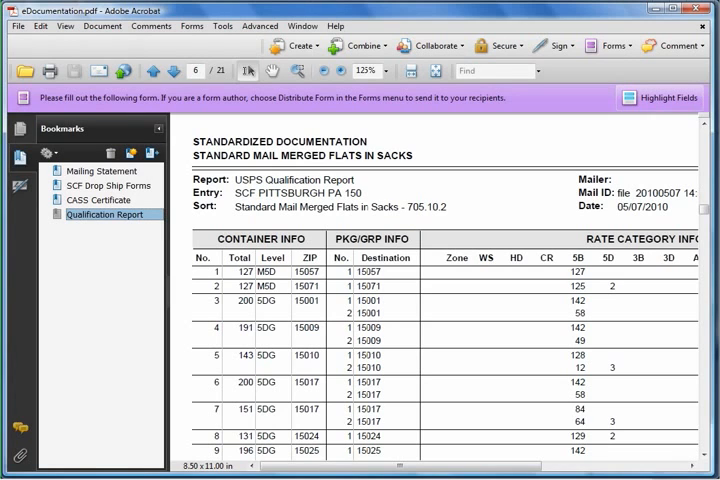
pyautogui.click(175, 72)
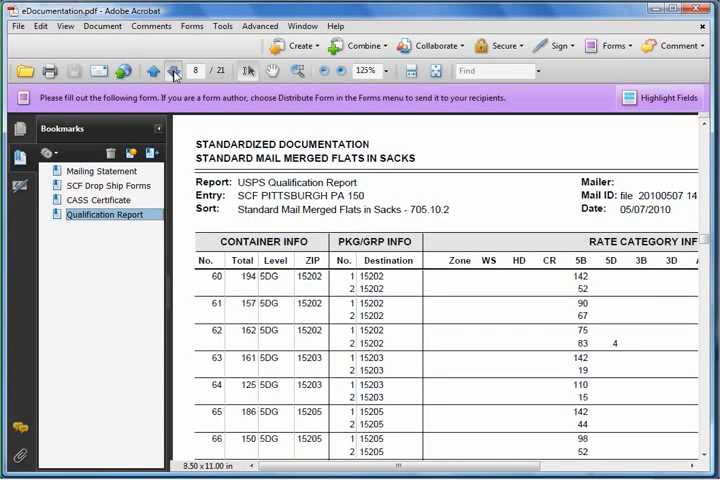
pyautogui.click(175, 72)
pyautogui.click(175, 72)
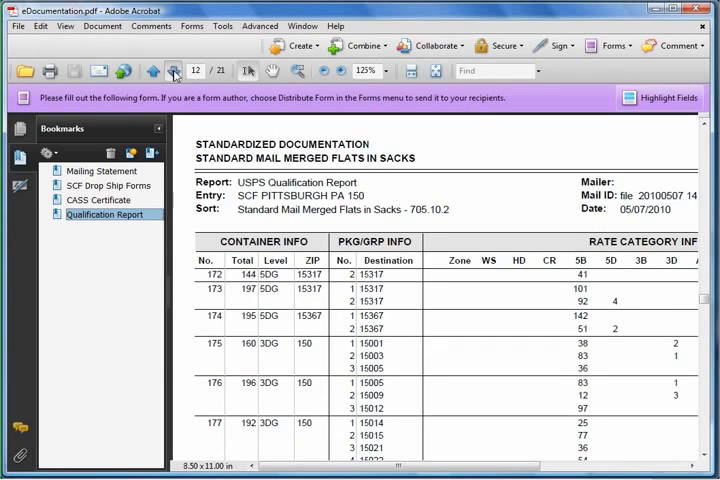
pyautogui.click(175, 72)
pyautogui.click(175, 72)
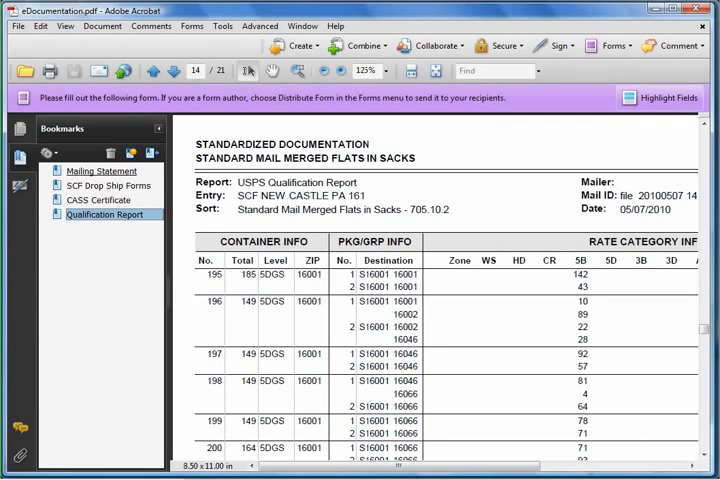
pyautogui.click(100, 171)
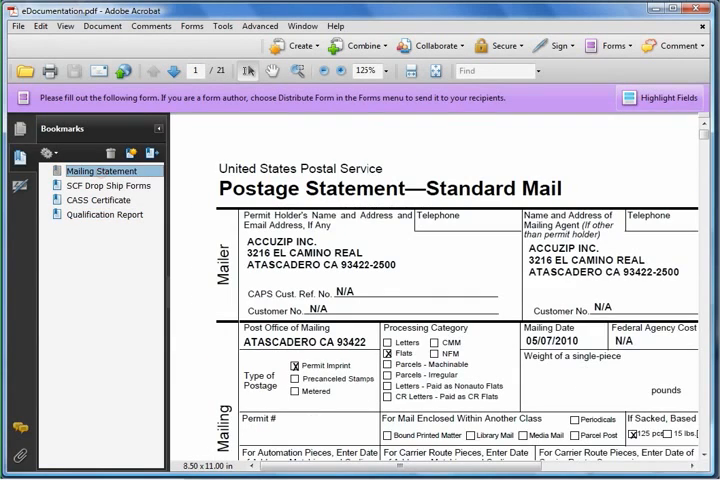
# Step: Re-check the postage statement and SCF Drop Ship Forms via bookmarks, then close the eDocumentation PDF
pyautogui.moveTo(540, 466); pyautogui.dragTo(638, 468)
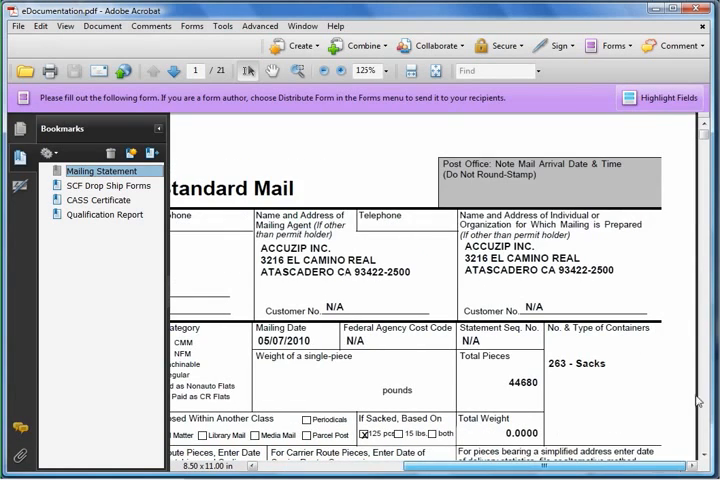
pyautogui.moveTo(704, 130); pyautogui.dragTo(703, 148)
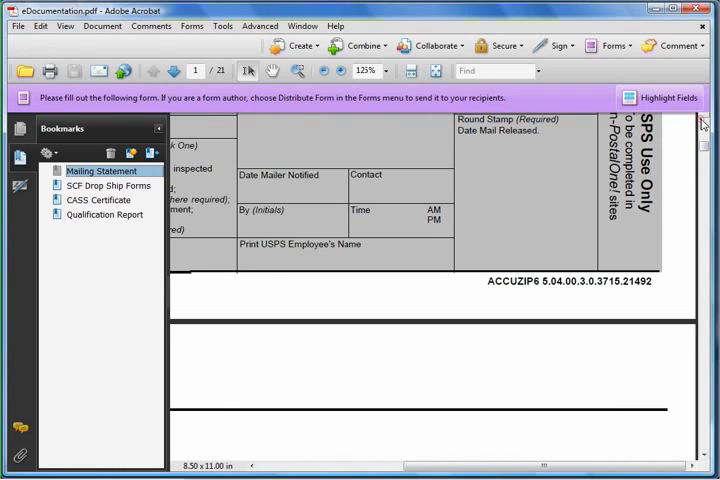
pyautogui.click(703, 122)
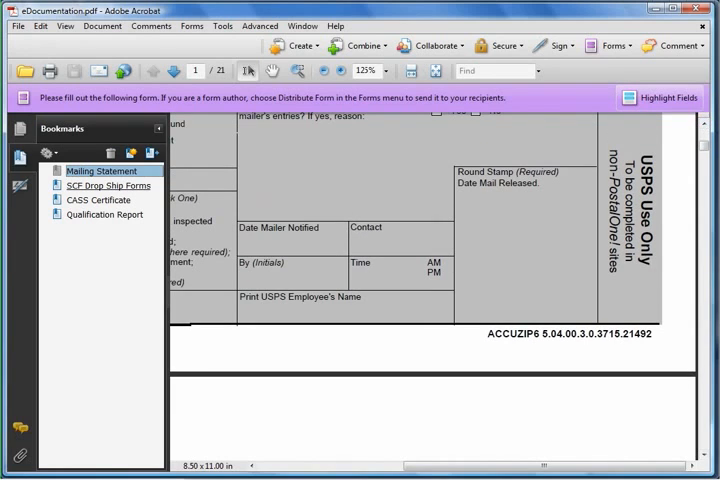
pyautogui.click(108, 186)
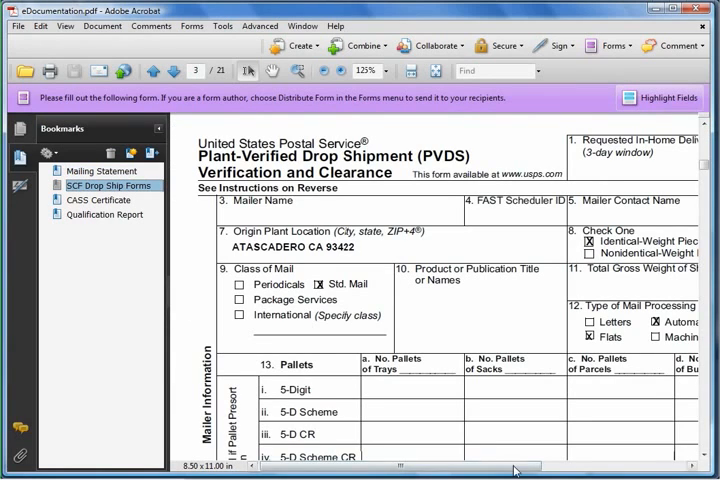
pyautogui.moveTo(538, 471)
pyautogui.mouseDown()
pyautogui.moveTo(614, 469)
pyautogui.moveTo(683, 426)
pyautogui.mouseUp()
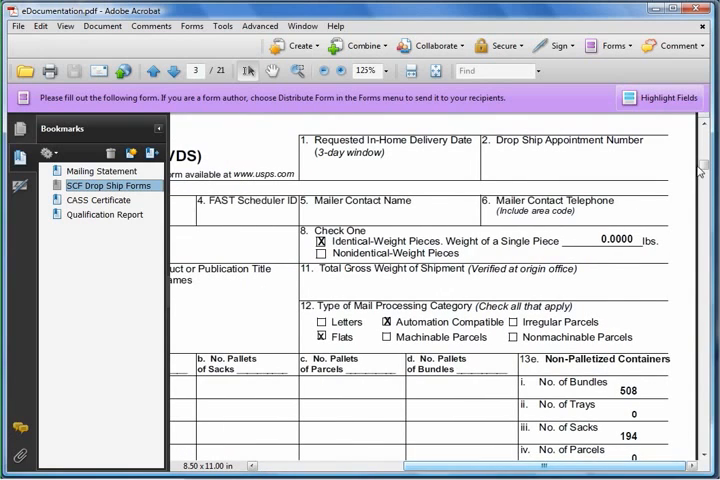
pyautogui.moveTo(703, 165); pyautogui.dragTo(703, 180)
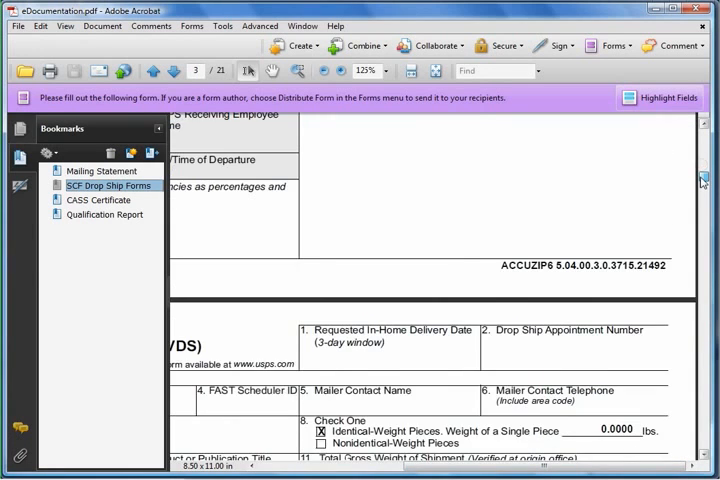
pyautogui.scroll(1, 469, 358)
pyautogui.scroll(1, 469, 358)
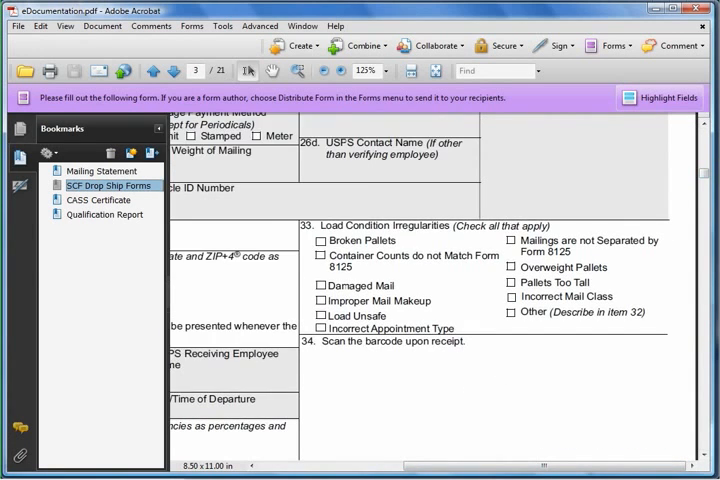
pyautogui.scroll(3, 543, 292)
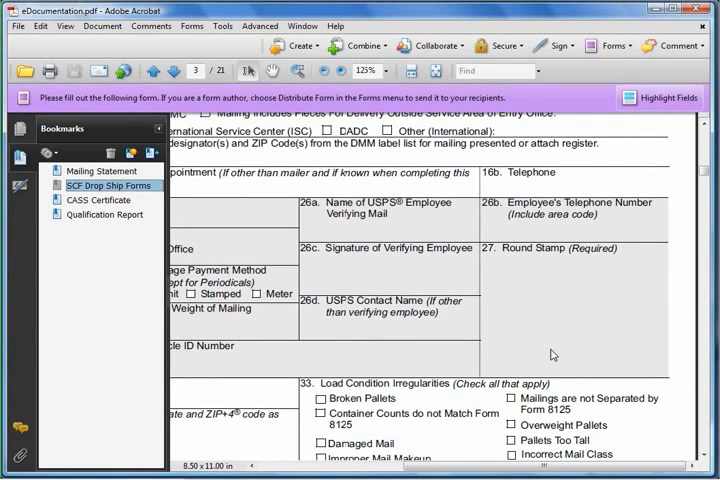
pyautogui.moveTo(428, 470); pyautogui.dragTo(278, 472)
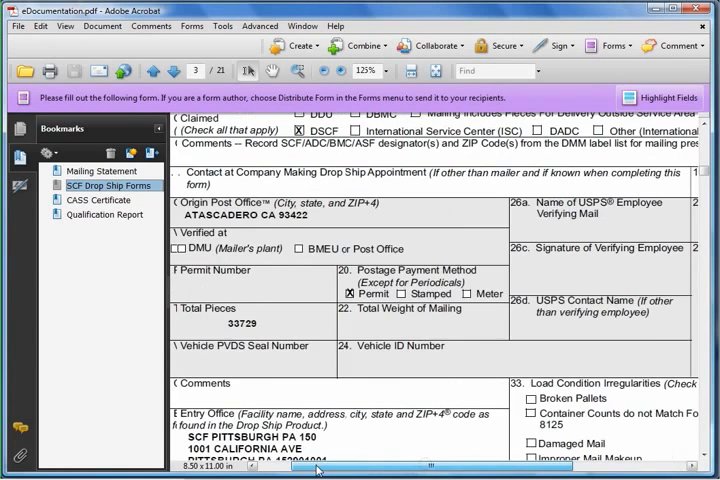
pyautogui.click(704, 166)
pyautogui.moveTo(704, 166); pyautogui.dragTo(704, 122)
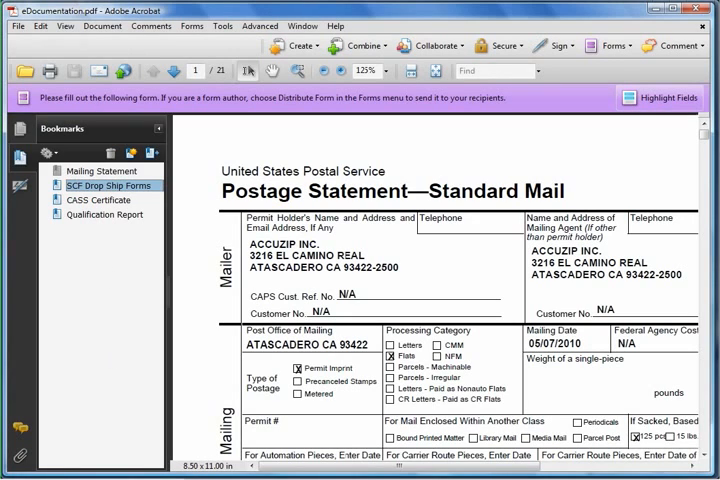
pyautogui.click(697, 8)
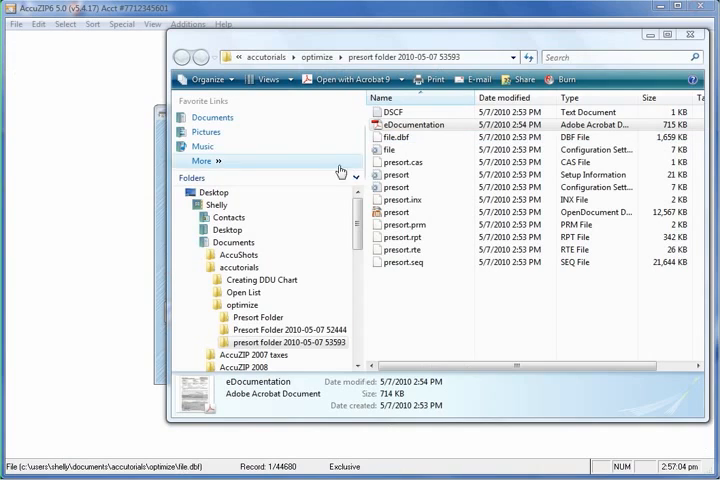
# Step: Return to AccuZIP6, dismiss Print Presort, and bring up Presort Setup's BMC Destinations list (0 of 29 selected)
pyautogui.click(146, 179)
pyautogui.click(550, 114)
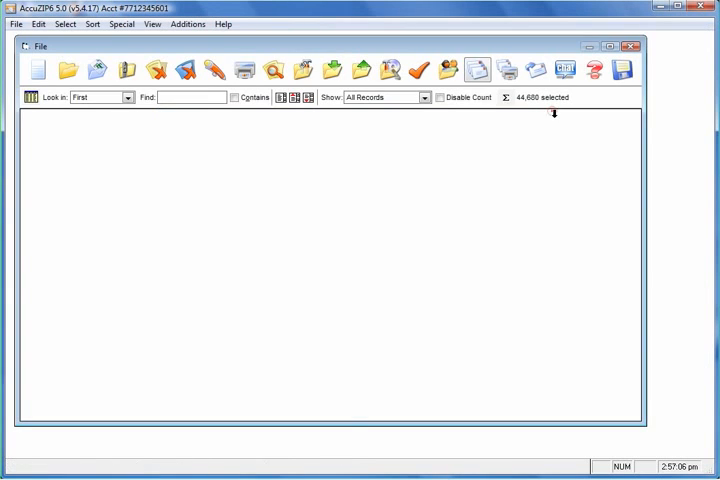
pyautogui.click(482, 80)
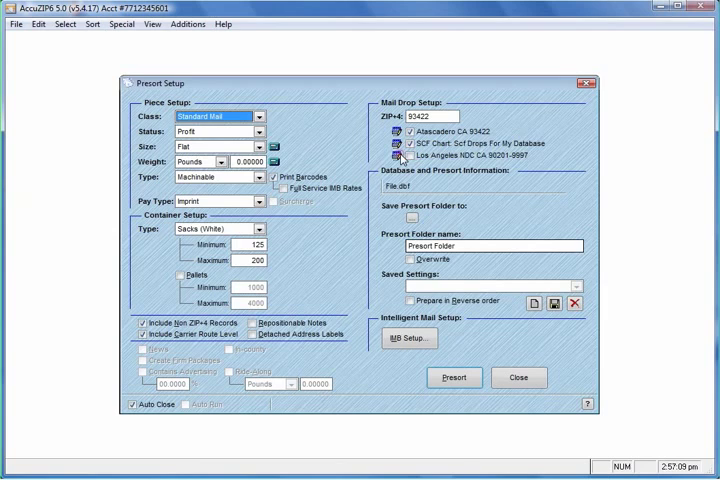
pyautogui.click(397, 156)
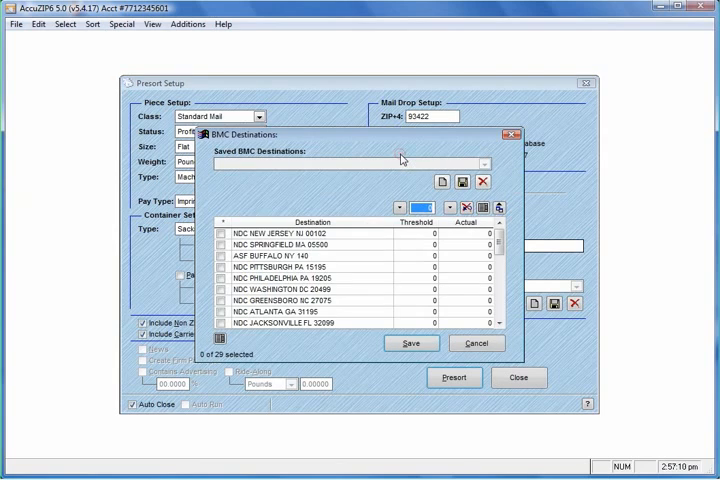